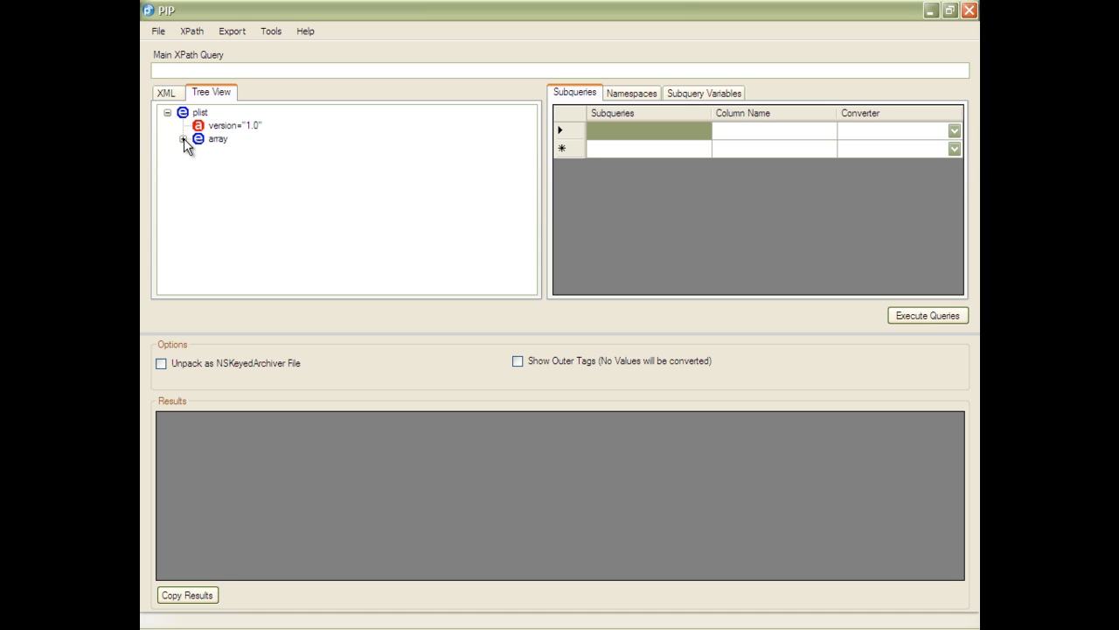
# - Build the XPath from root to the first dict under array and send it to the main query
pyautogui.click(182, 139)
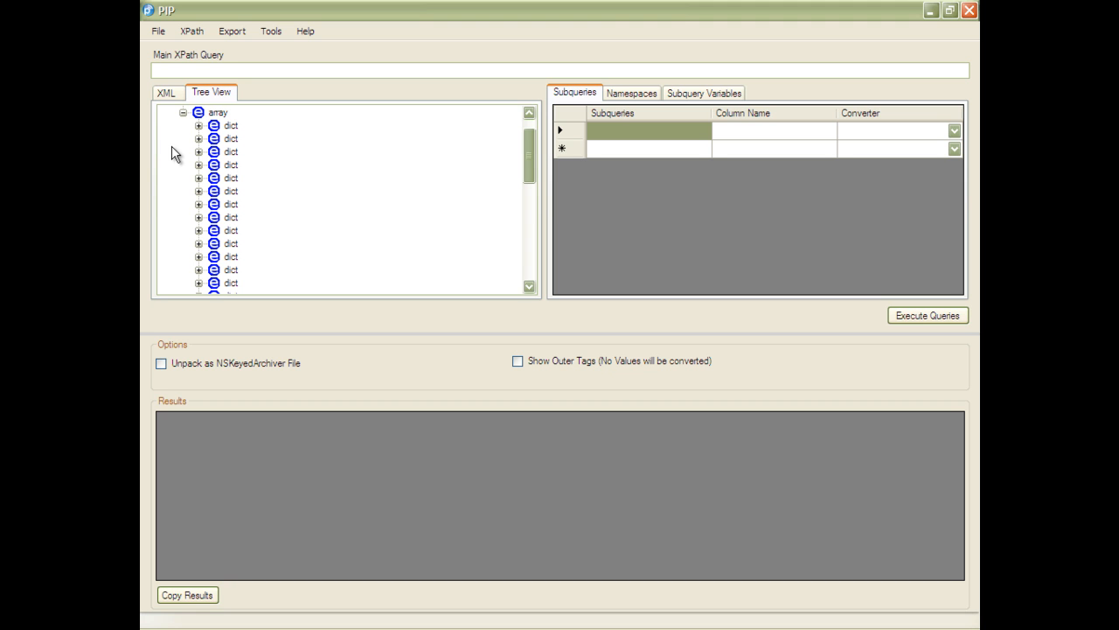
pyautogui.click(216, 113)
pyautogui.rightClick(225, 130)
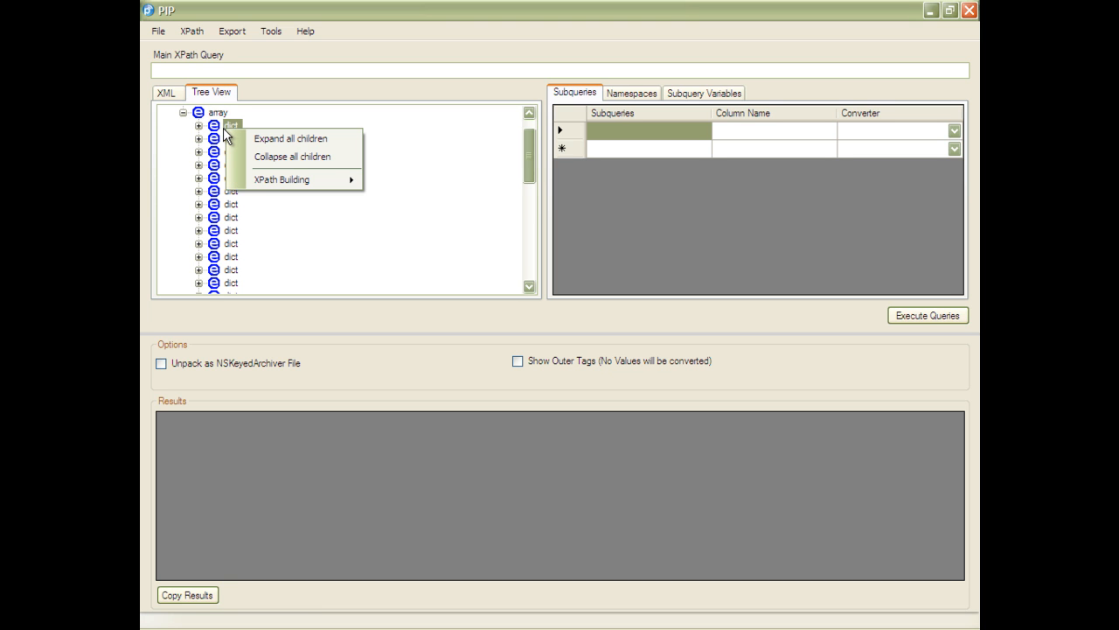
pyautogui.moveTo(306, 178)
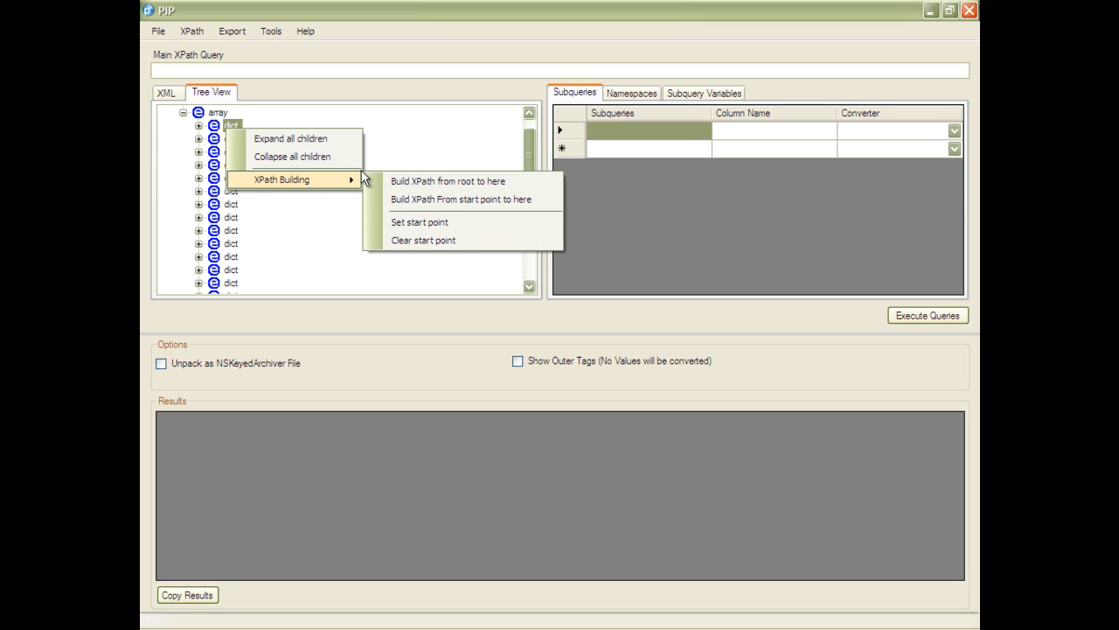
pyautogui.click(413, 179)
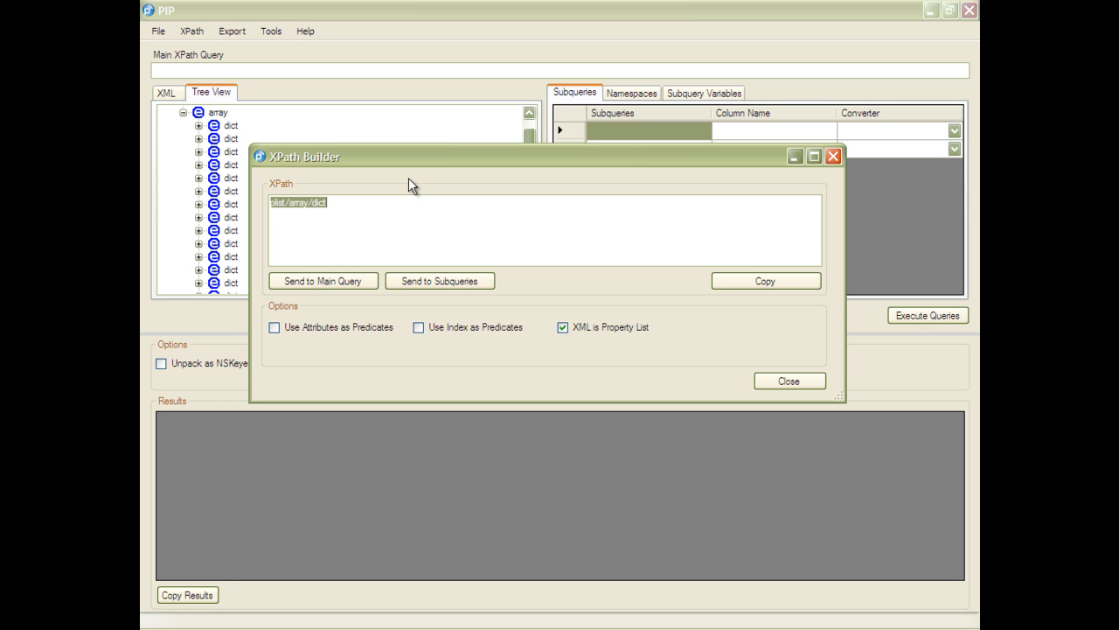
pyautogui.click(340, 282)
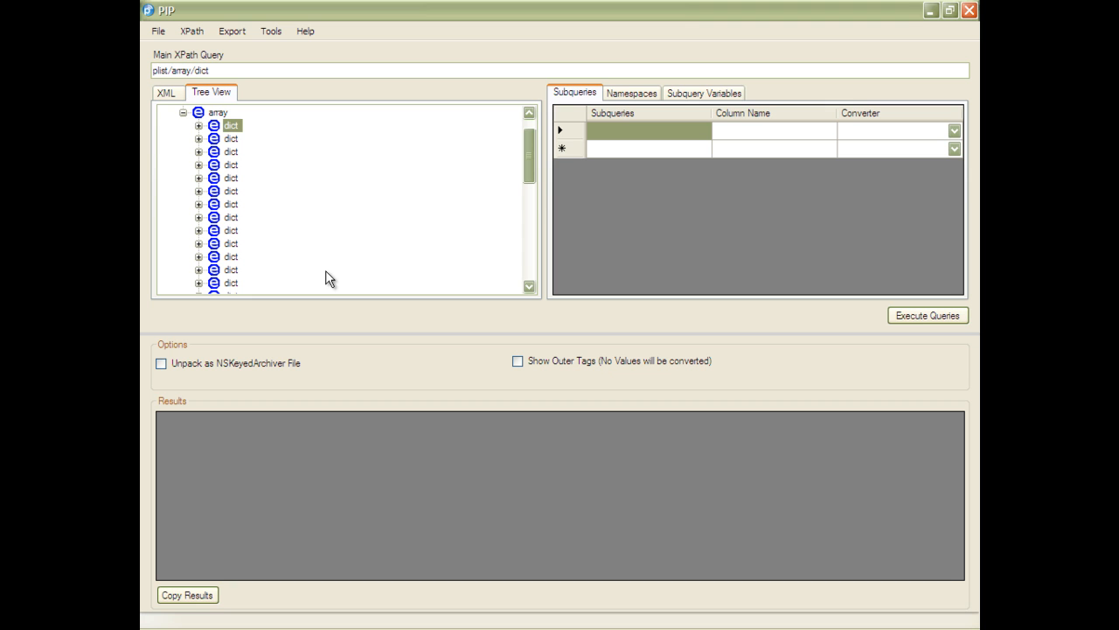
# - Set the first dict as the XPath start point
pyautogui.rightClick(239, 131)
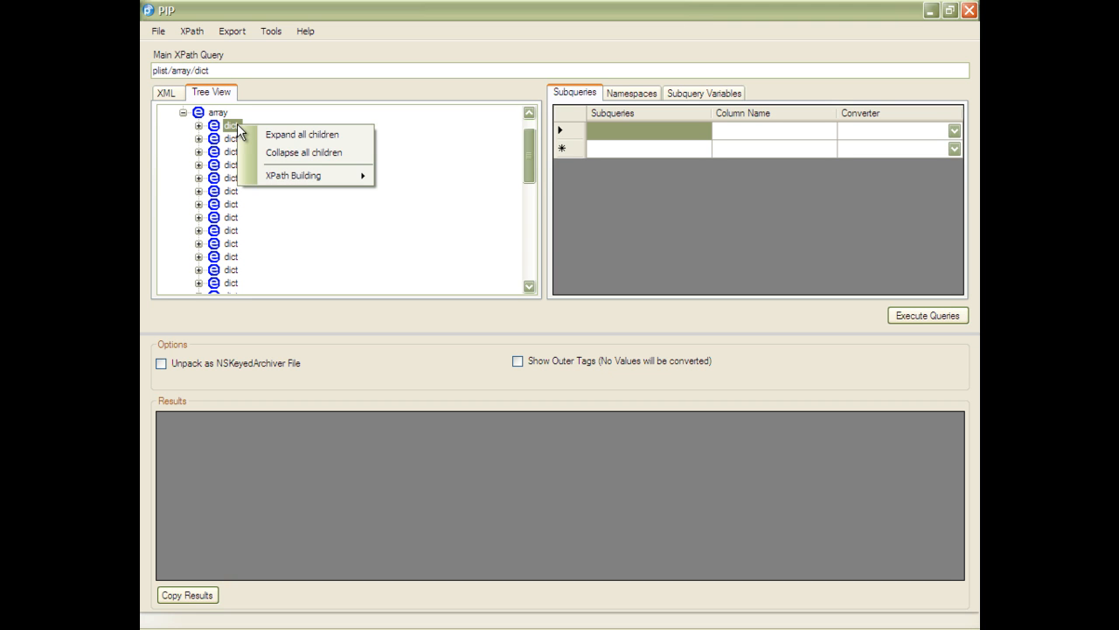
pyautogui.moveTo(312, 183)
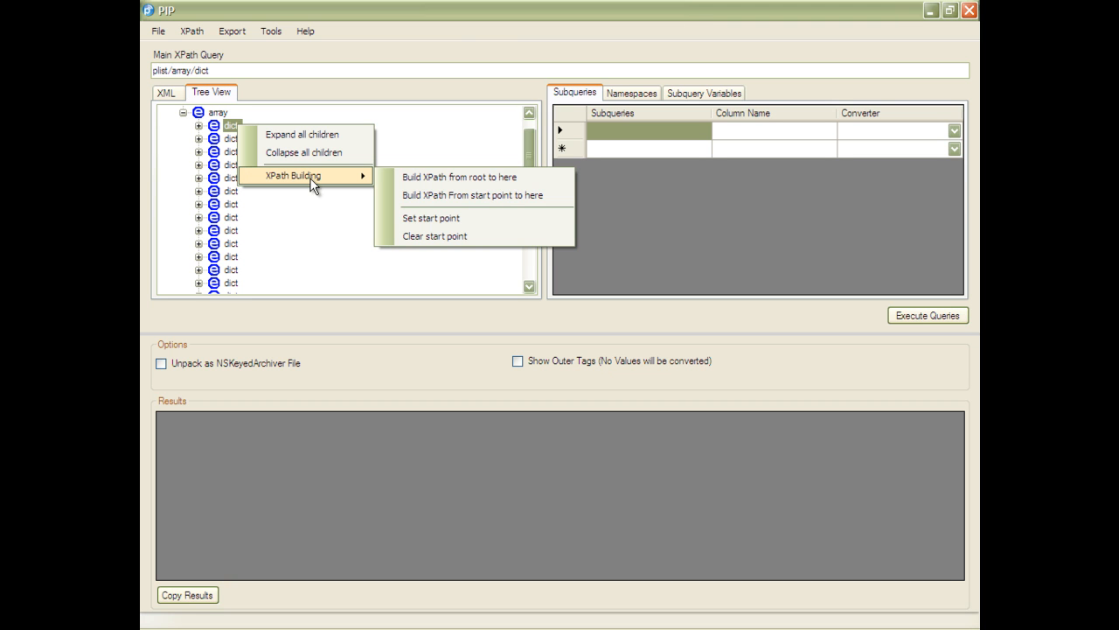
pyautogui.click(435, 220)
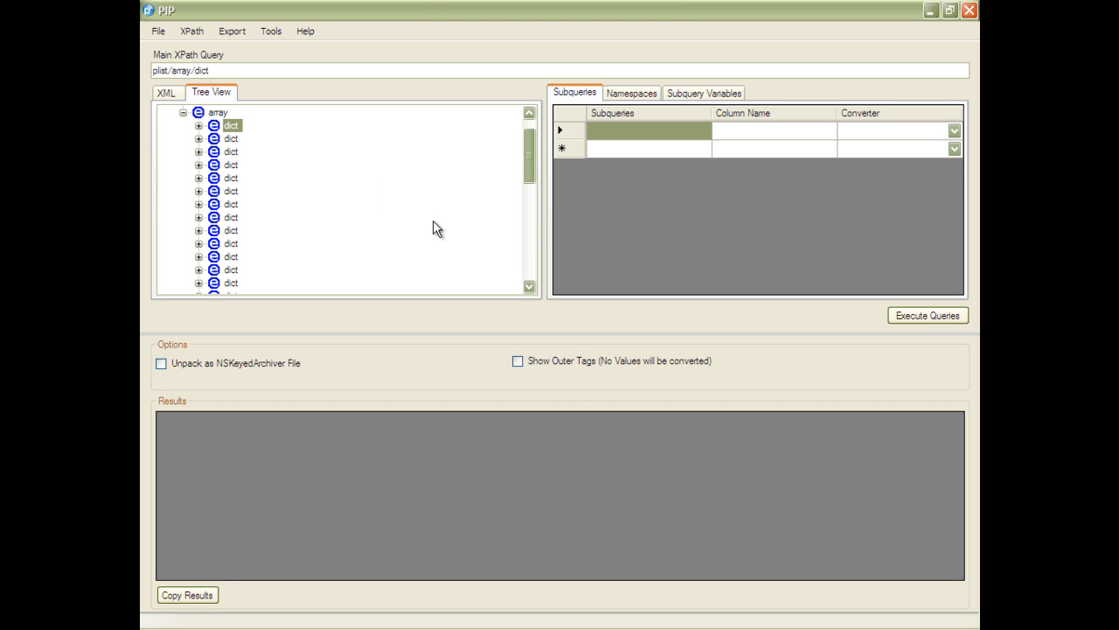
# - Add the start-point XPath for the string following the Name key as a subquery and delete the empty subquery row above it
pyautogui.click(199, 127)
pyautogui.click(214, 139)
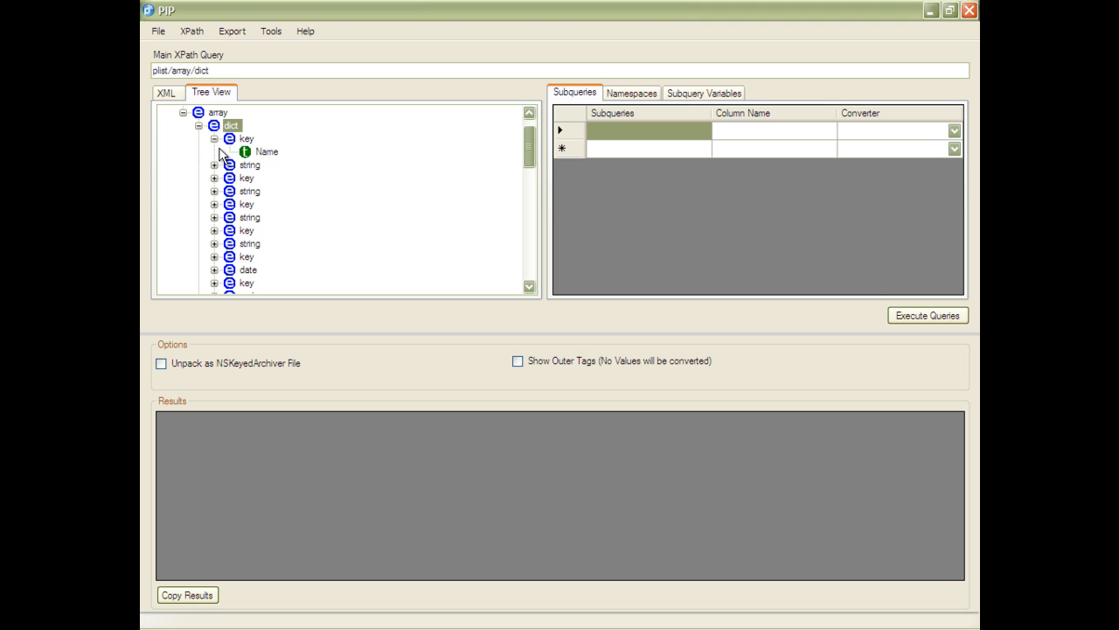
pyautogui.click(214, 165)
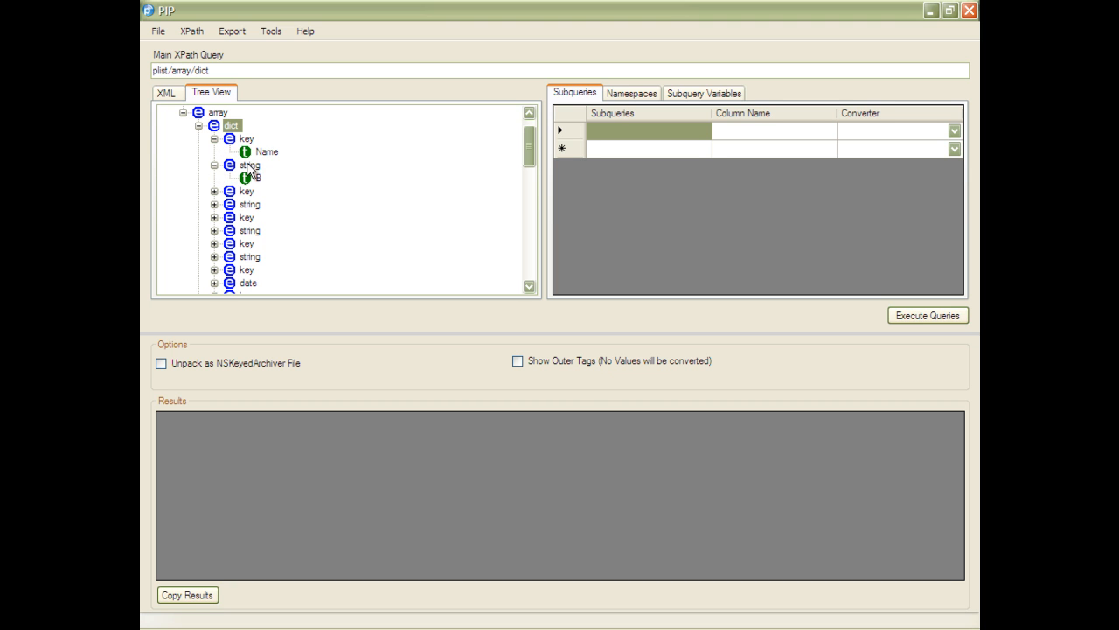
pyautogui.rightClick(250, 165)
pyautogui.moveTo(302, 214)
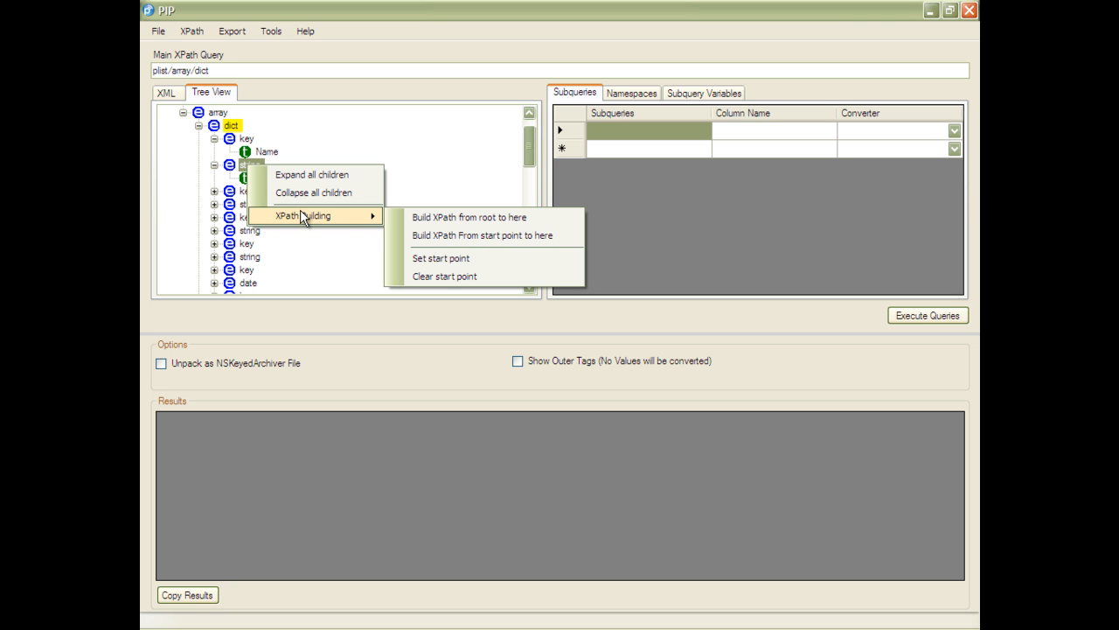
pyautogui.click(446, 234)
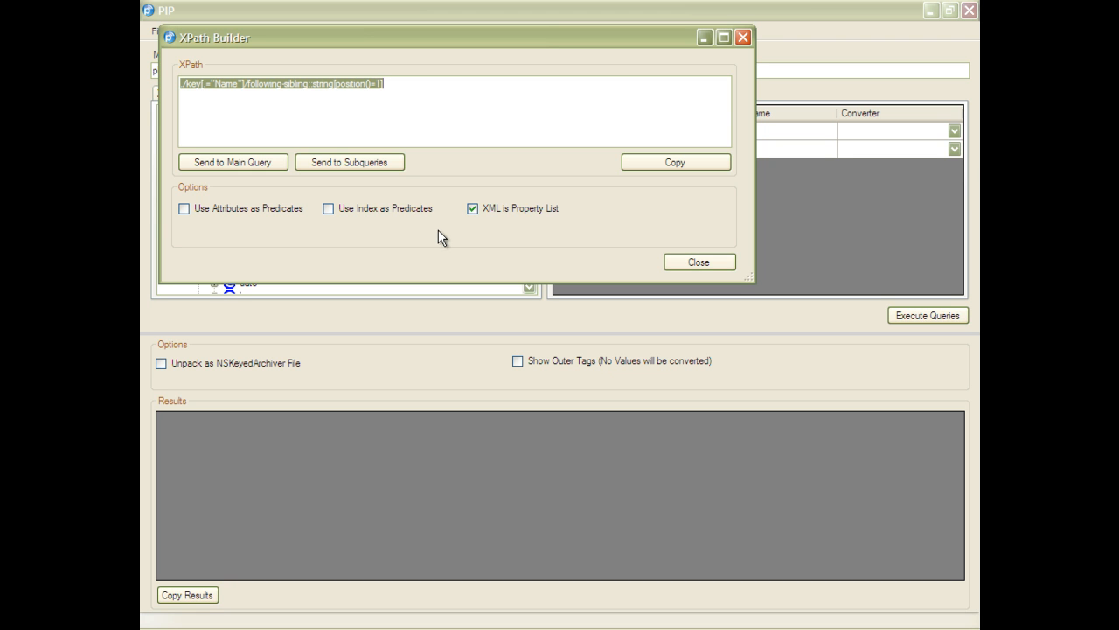
pyautogui.click(339, 163)
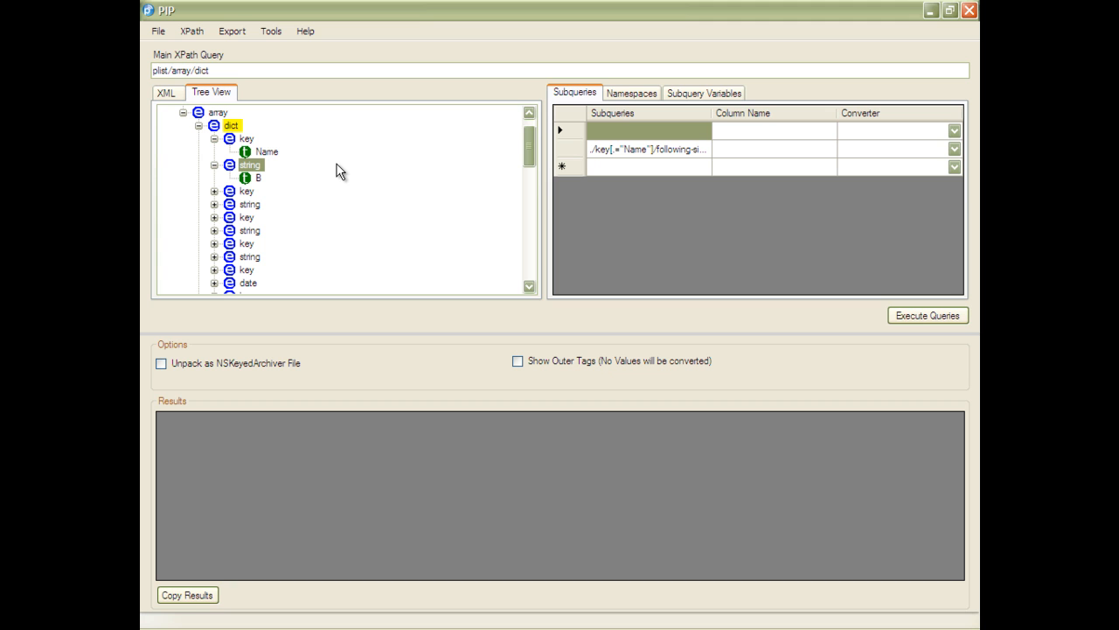
pyautogui.click(558, 131)
pyautogui.press('Delete')
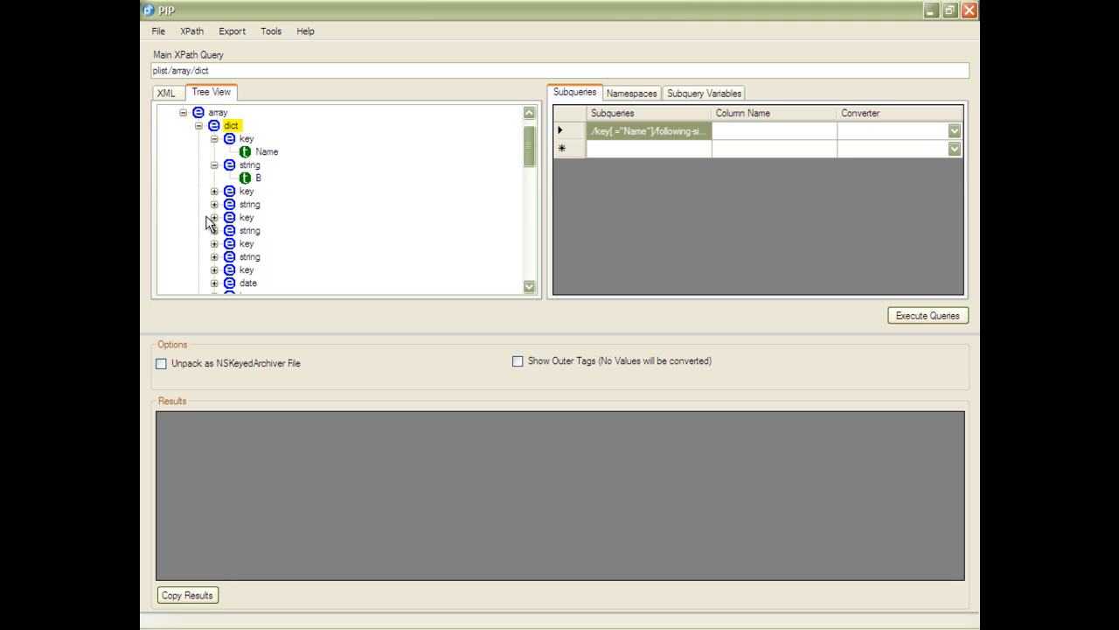
# - Add the start-point XPath for the string following the Value key as a subquery
pyautogui.click(215, 190)
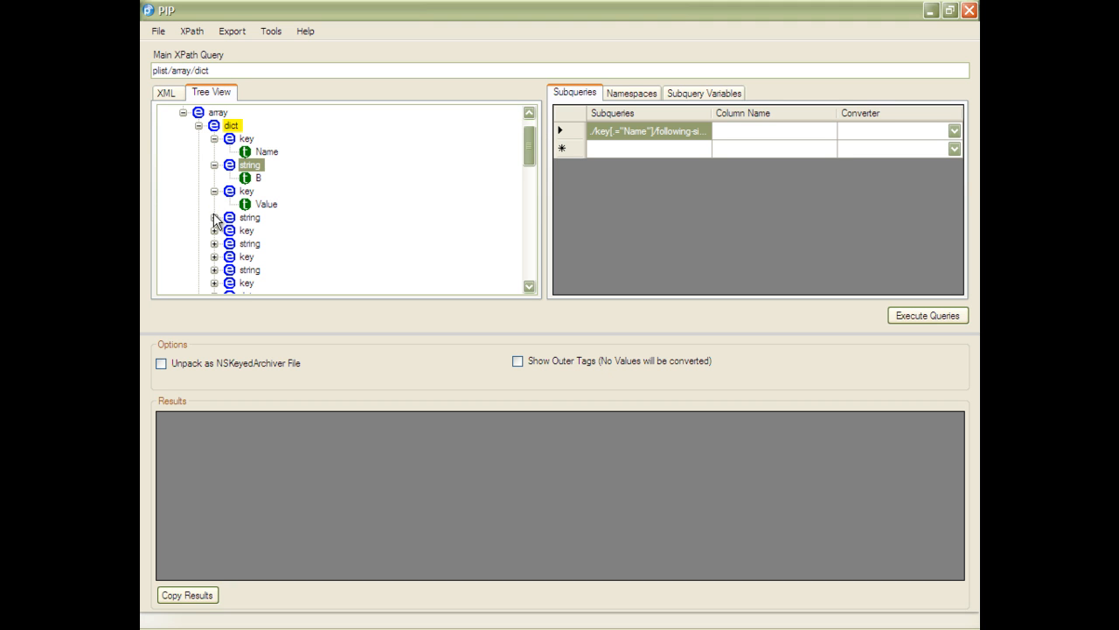
pyautogui.rightClick(251, 217)
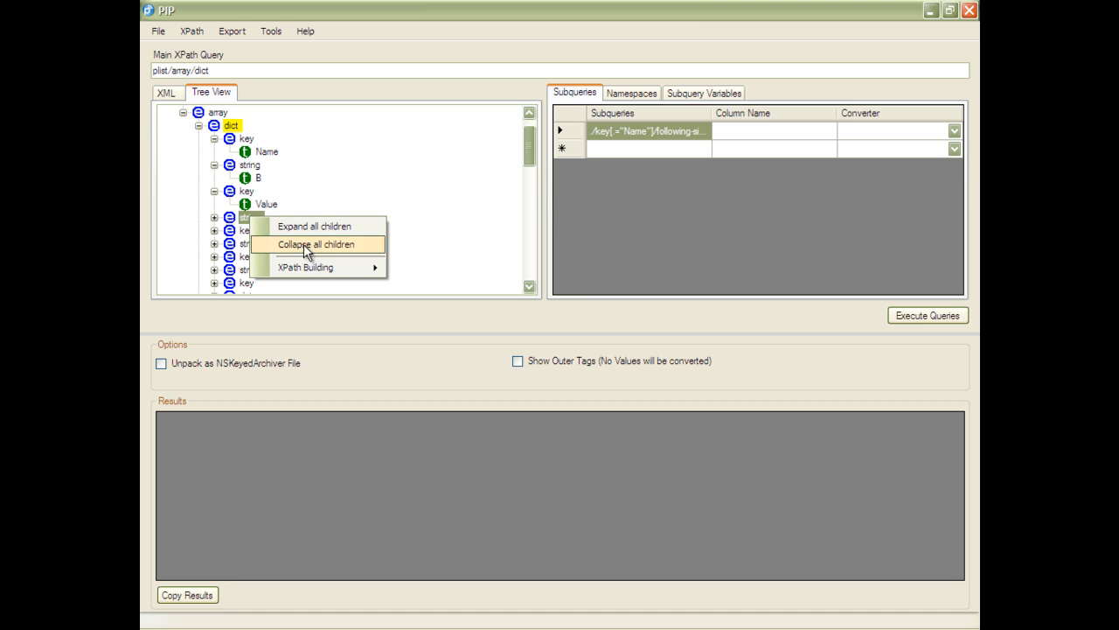
pyautogui.moveTo(342, 266)
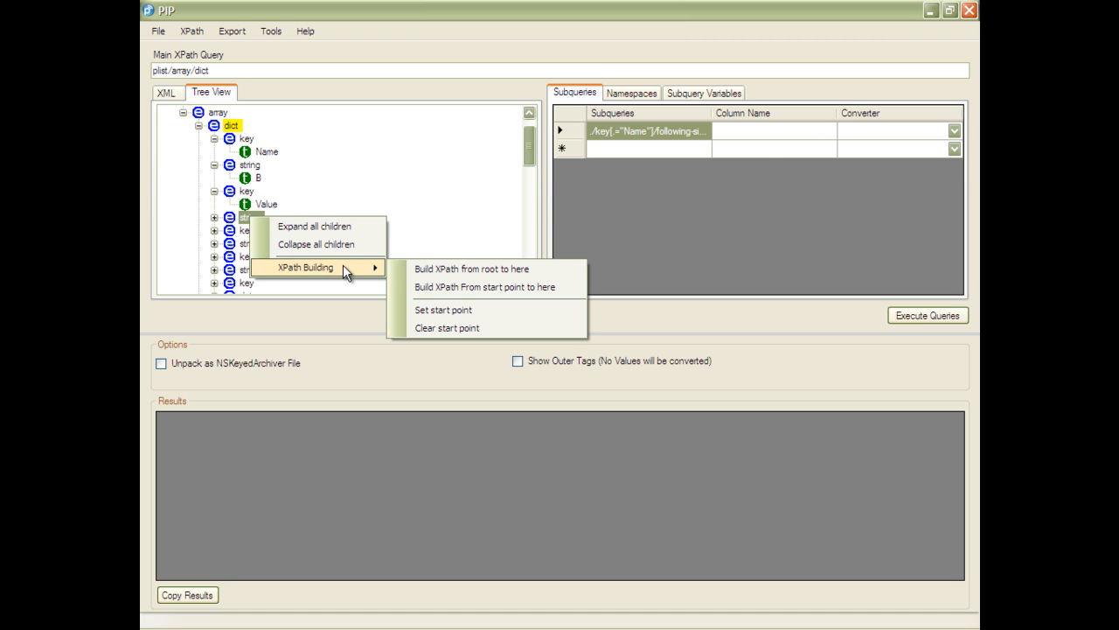
pyautogui.click(450, 286)
pyautogui.click(344, 190)
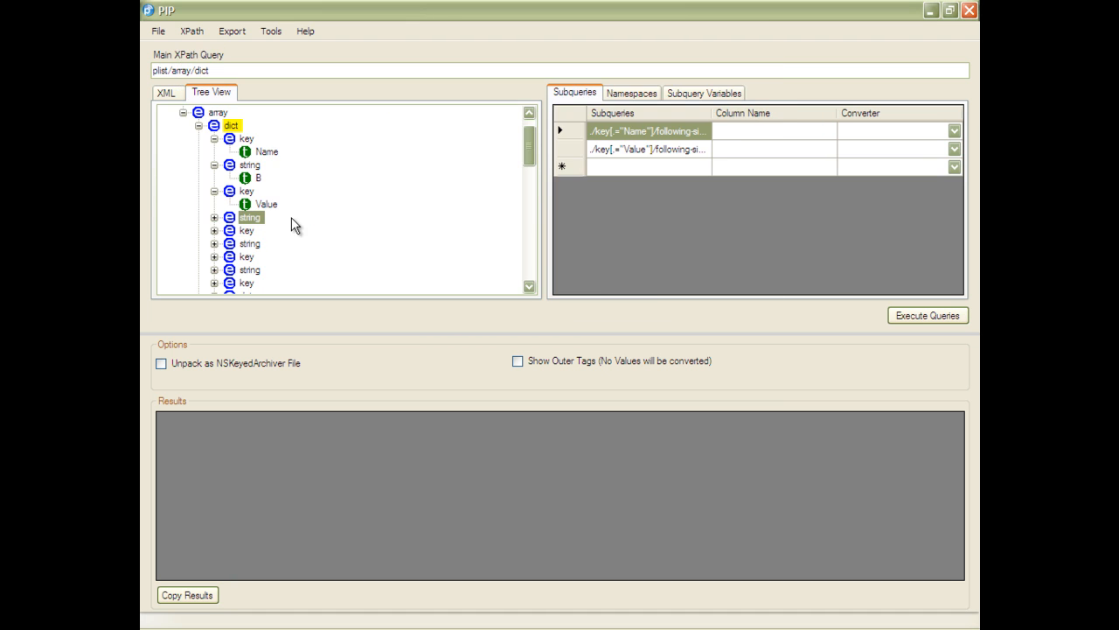
# - Add the start-point XPath for the string following the Domain key as a subquery
pyautogui.click(215, 231)
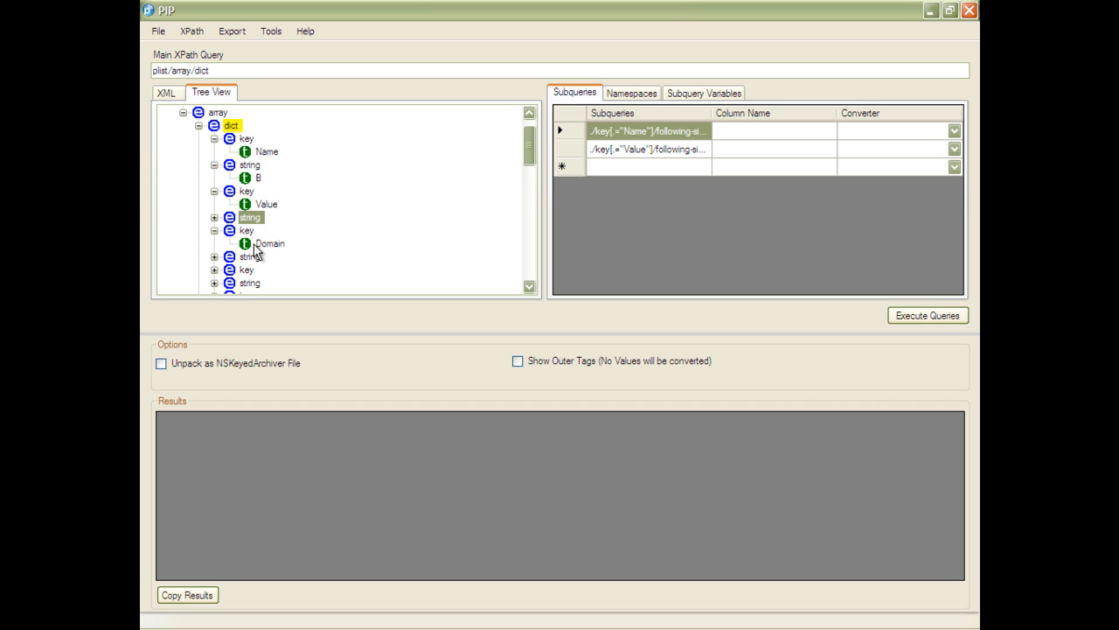
pyautogui.rightClick(246, 258)
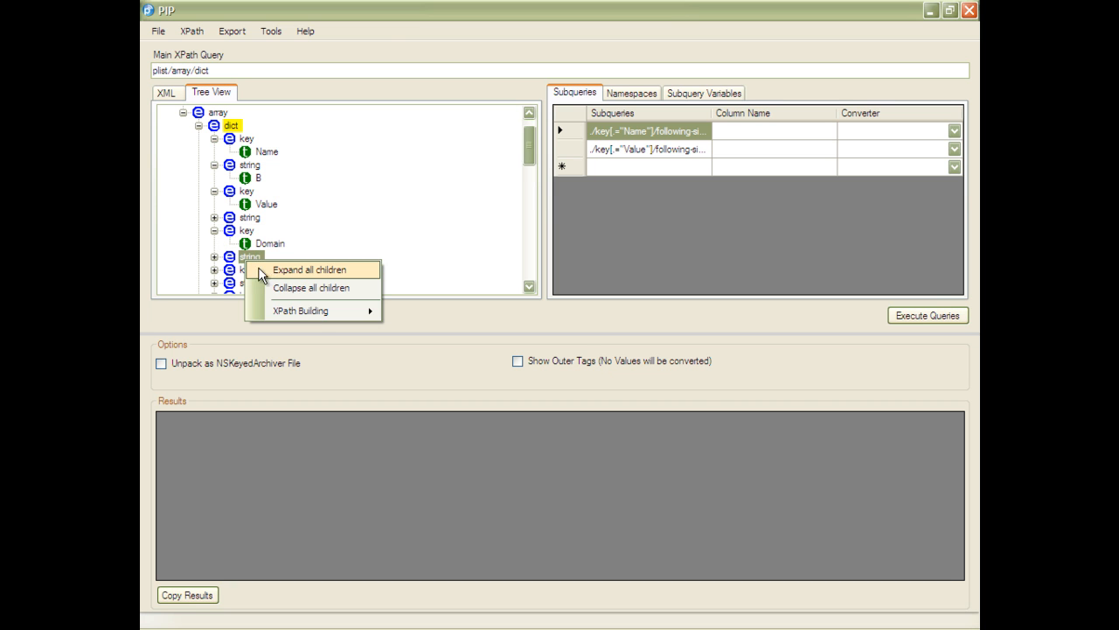
pyautogui.moveTo(313, 307)
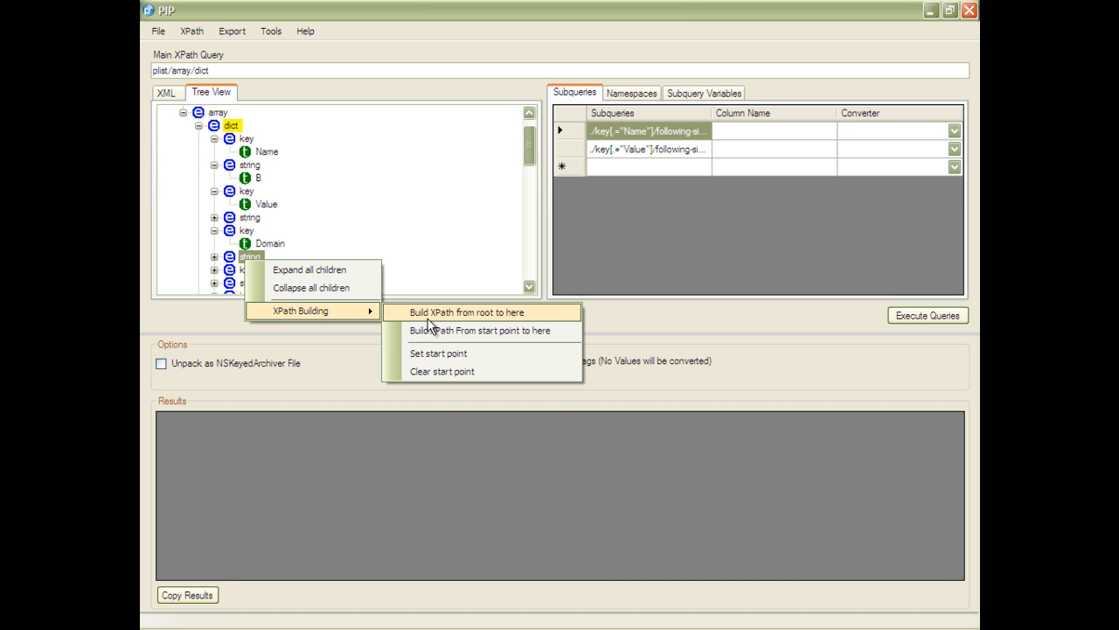
pyautogui.click(428, 330)
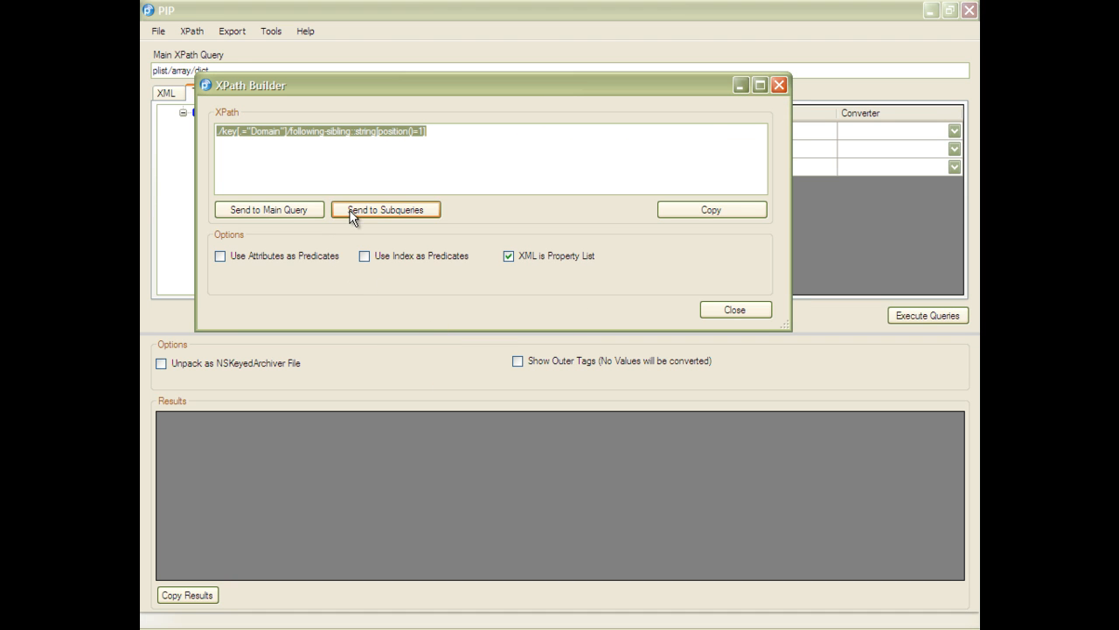
pyautogui.click(350, 215)
# - Add the start-point XPath for the string following the Path key as a subquery
pyautogui.scroll(-1, 311, 235)
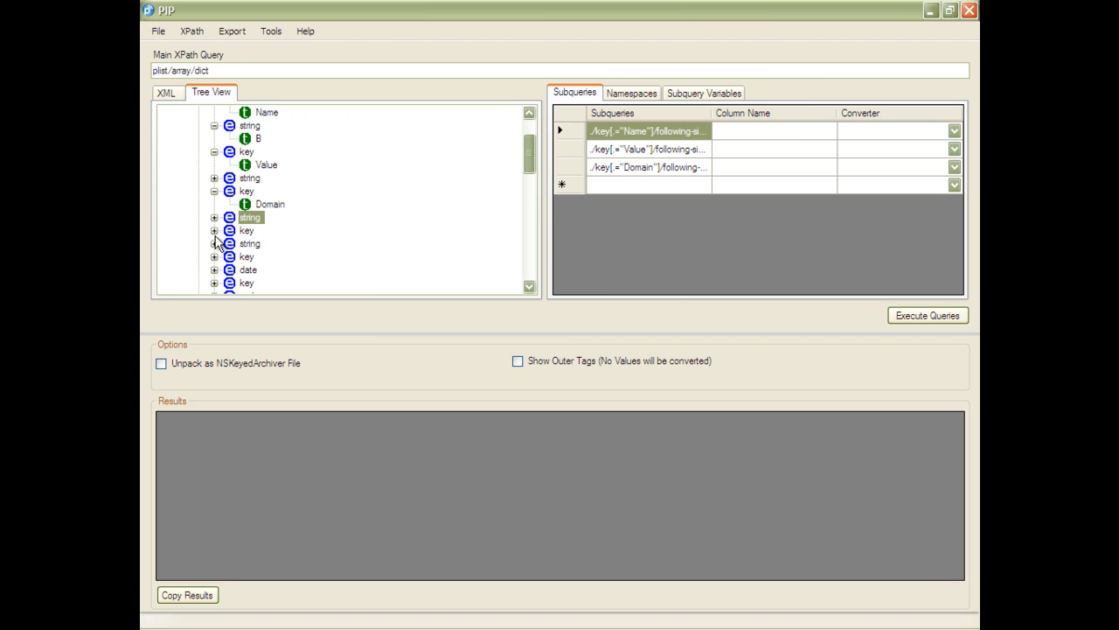
pyautogui.click(214, 230)
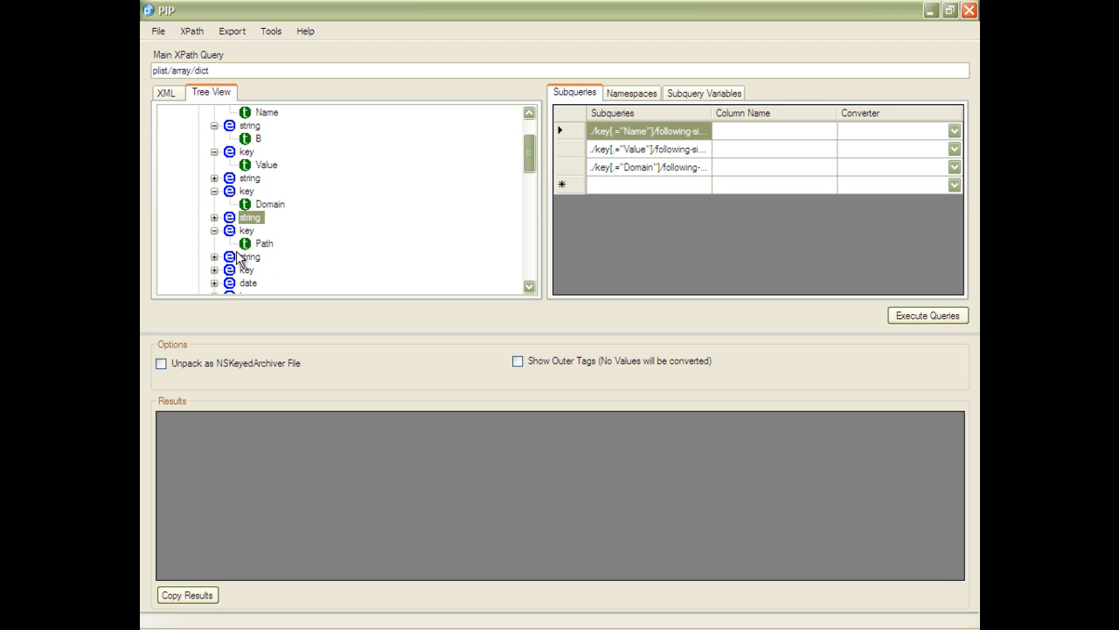
pyautogui.rightClick(250, 256)
pyautogui.moveTo(338, 308)
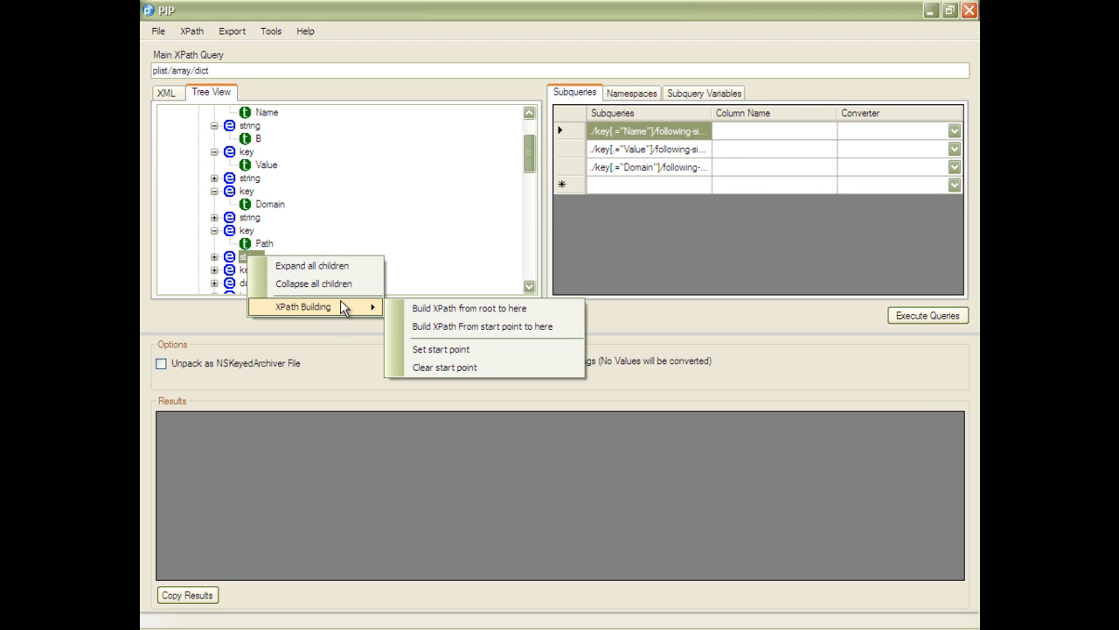
pyautogui.click(452, 326)
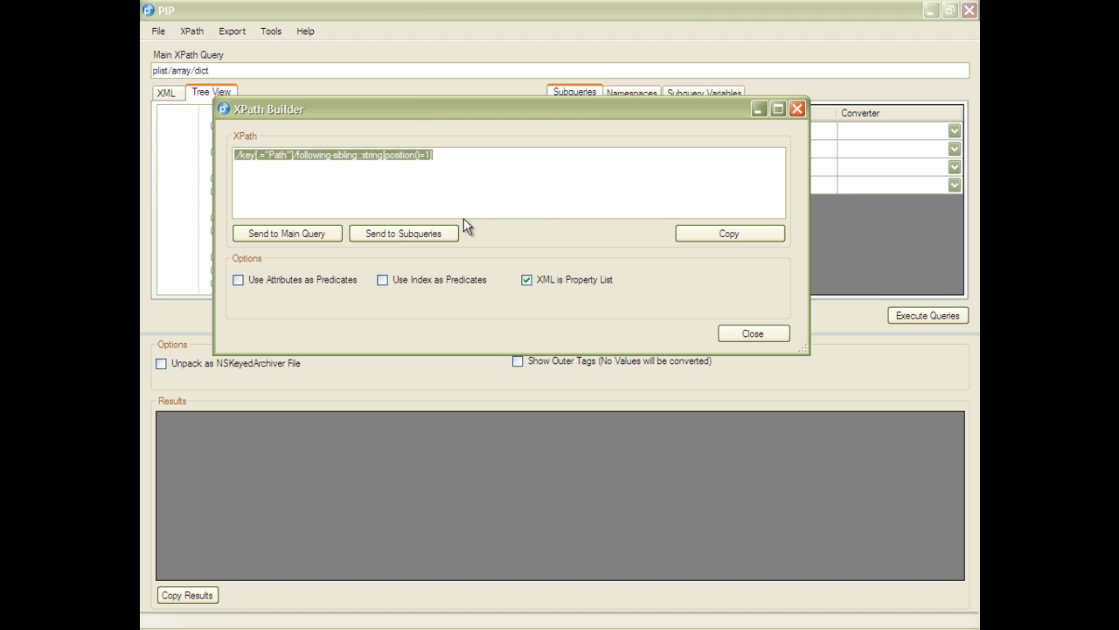
pyautogui.click(411, 239)
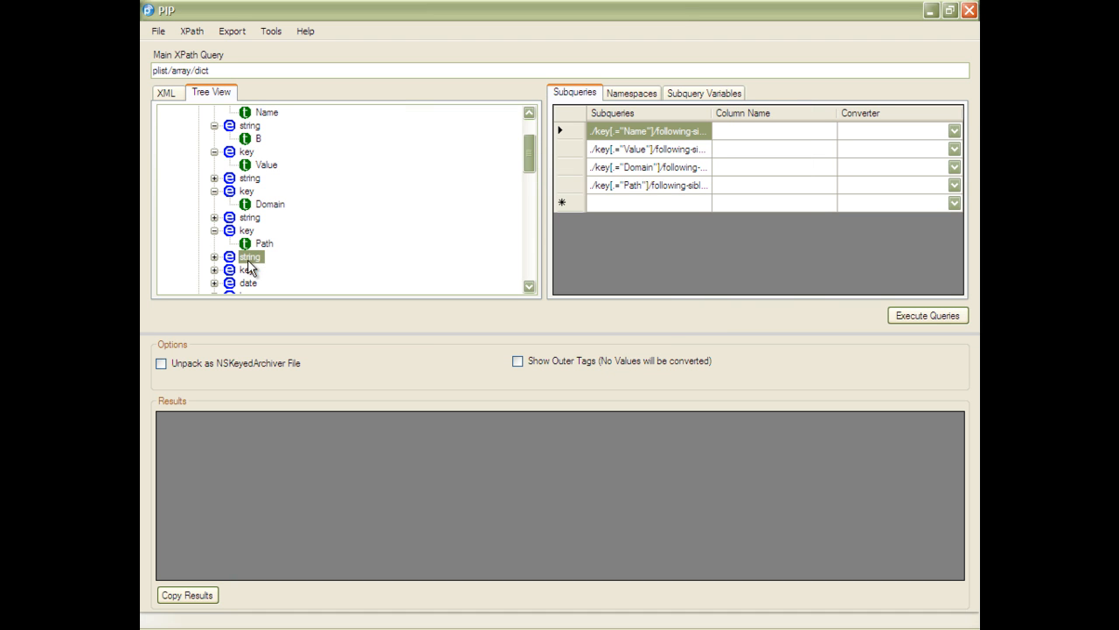
# - Add the start-point XPath for the date following the Expires key as a subquery
pyautogui.scroll(-1, 236, 271)
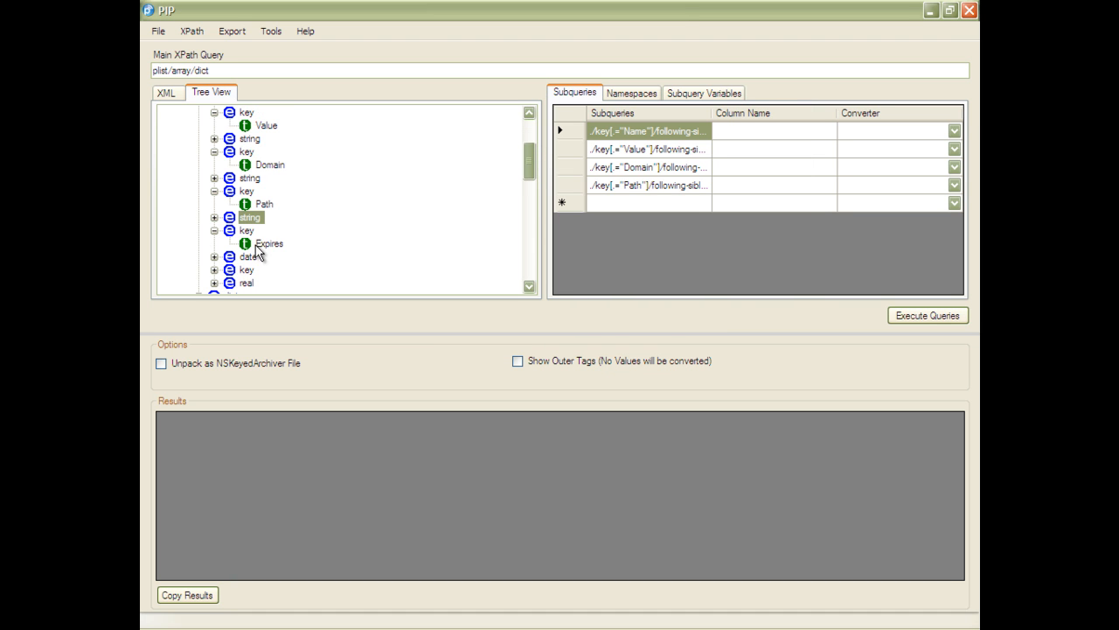
pyautogui.rightClick(248, 257)
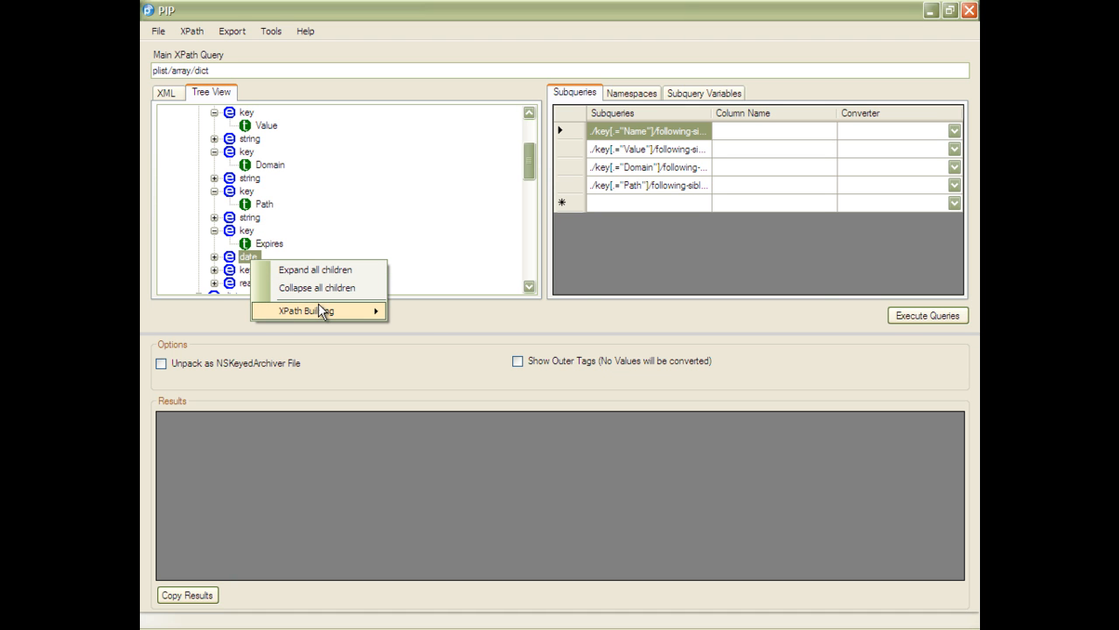
pyautogui.moveTo(319, 310)
pyautogui.click(422, 327)
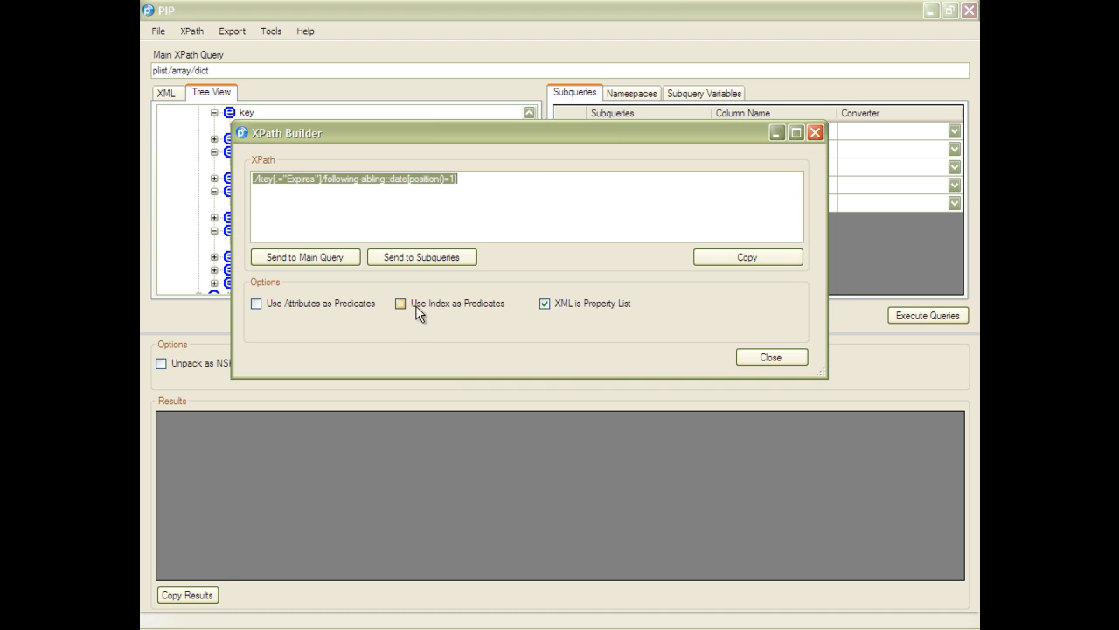
pyautogui.click(422, 257)
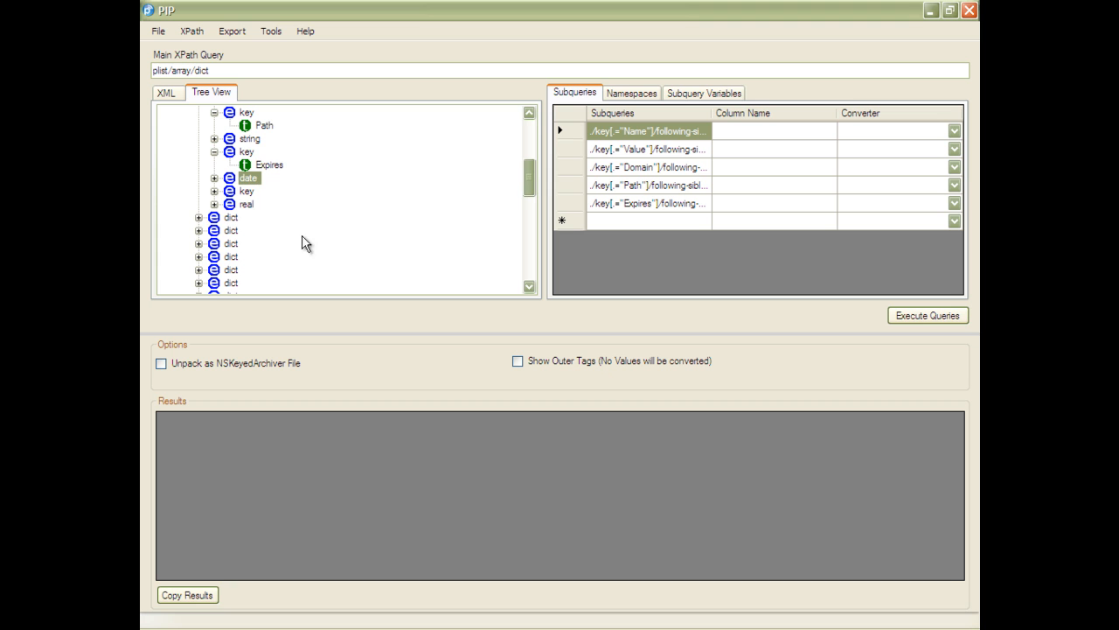
# - Add the start-point XPath for the real value following the Created key as a subquery
pyautogui.click(214, 190)
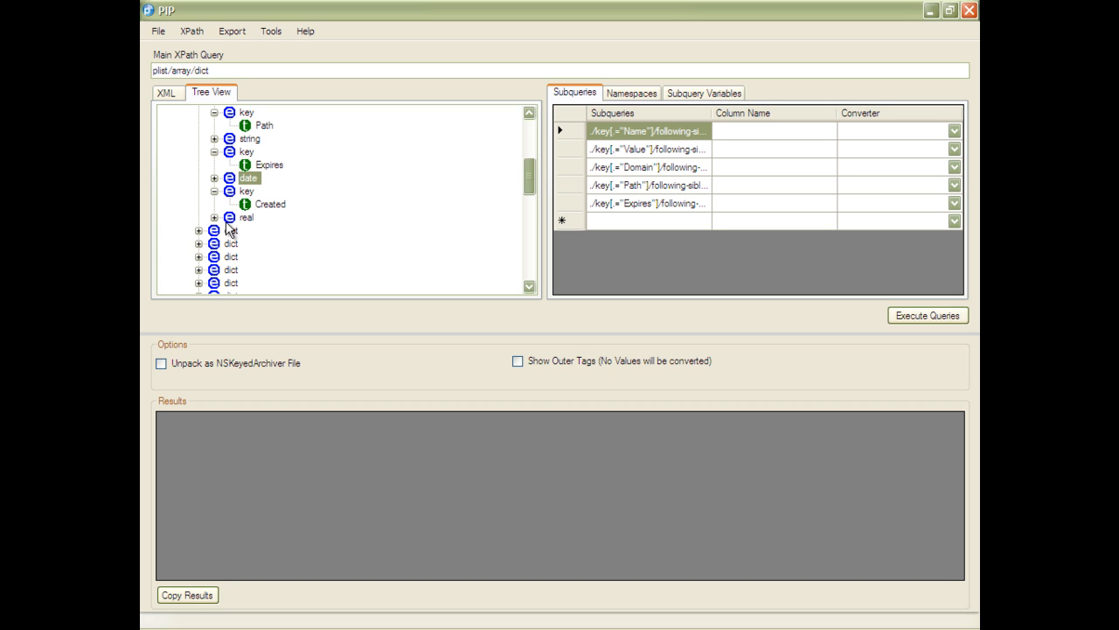
pyautogui.rightClick(246, 218)
pyautogui.moveTo(300, 273)
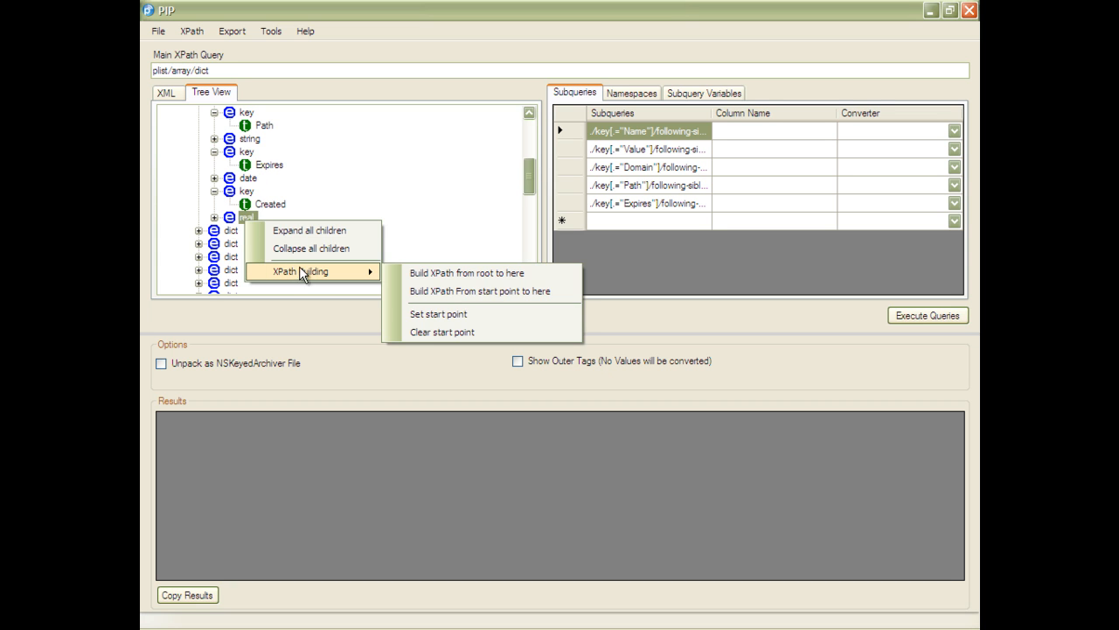
pyautogui.click(446, 291)
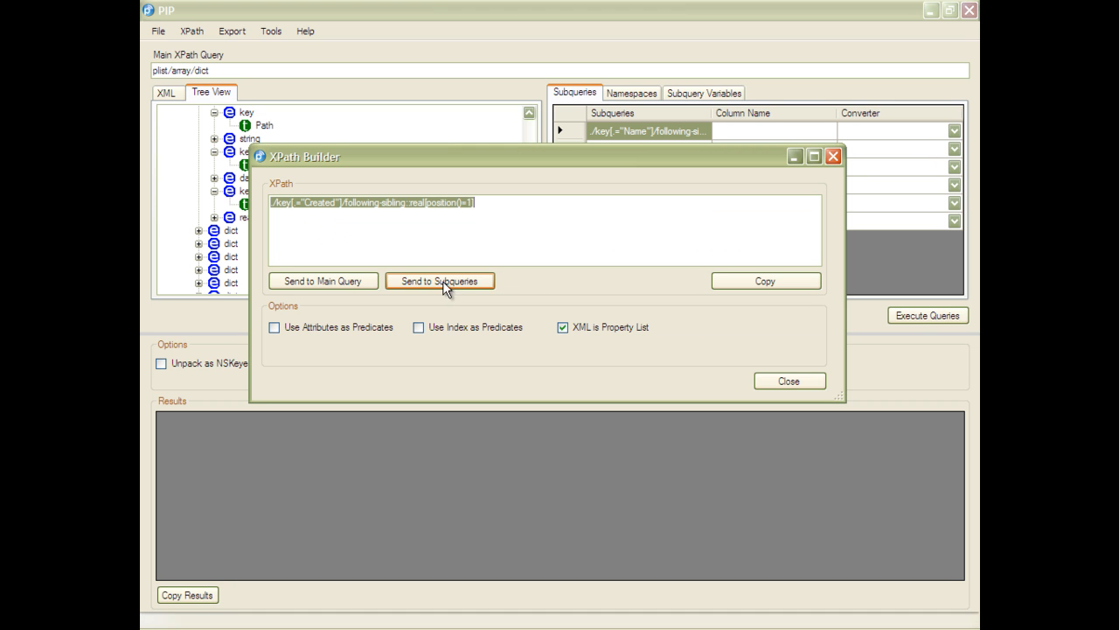
pyautogui.click(467, 276)
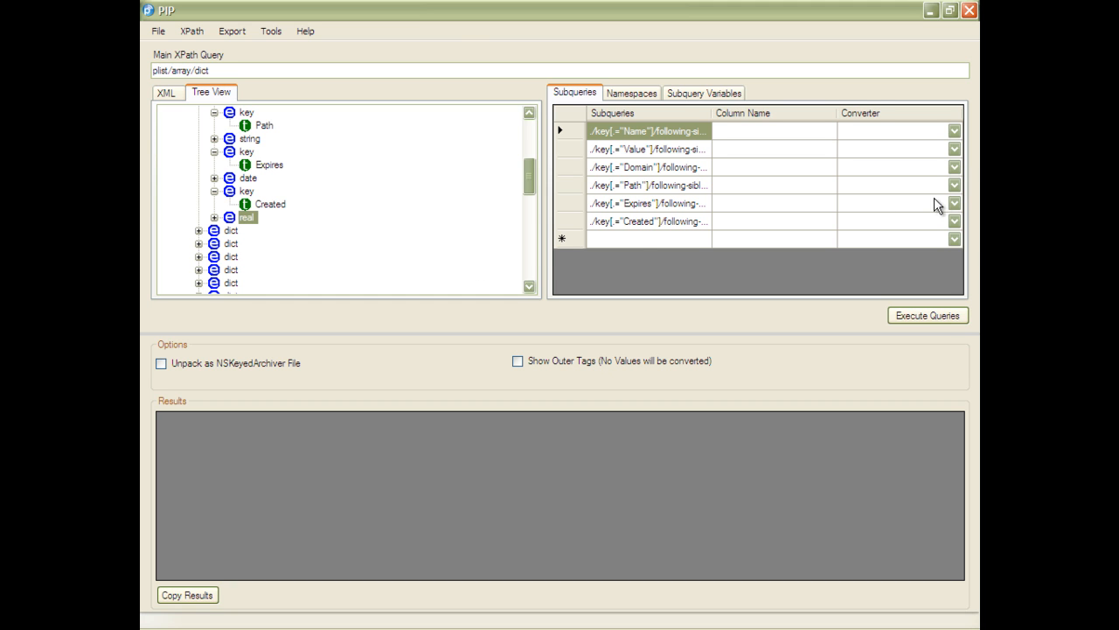
# - Set the converter of the Created and Expires subqueries to COCOA_TIME
pyautogui.click(950, 222)
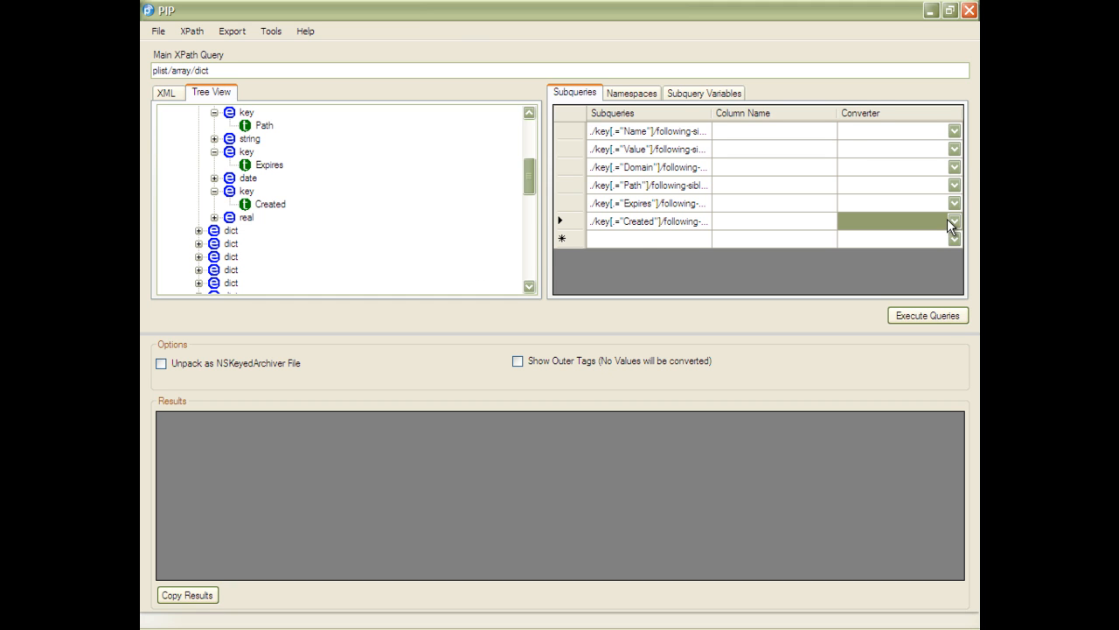
pyautogui.click(951, 222)
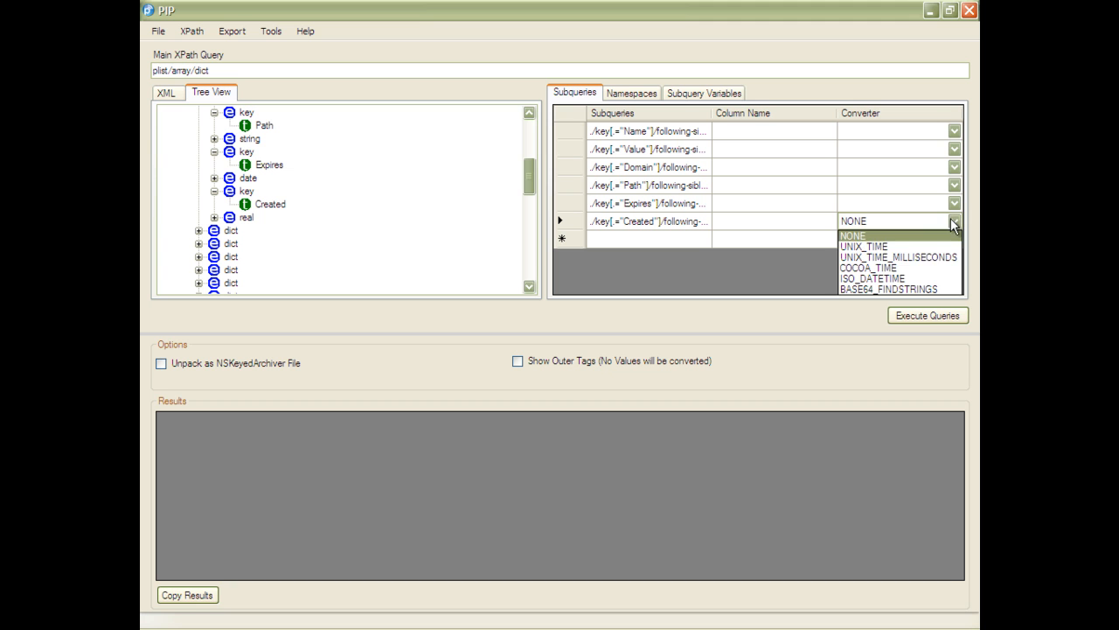
pyautogui.click(884, 262)
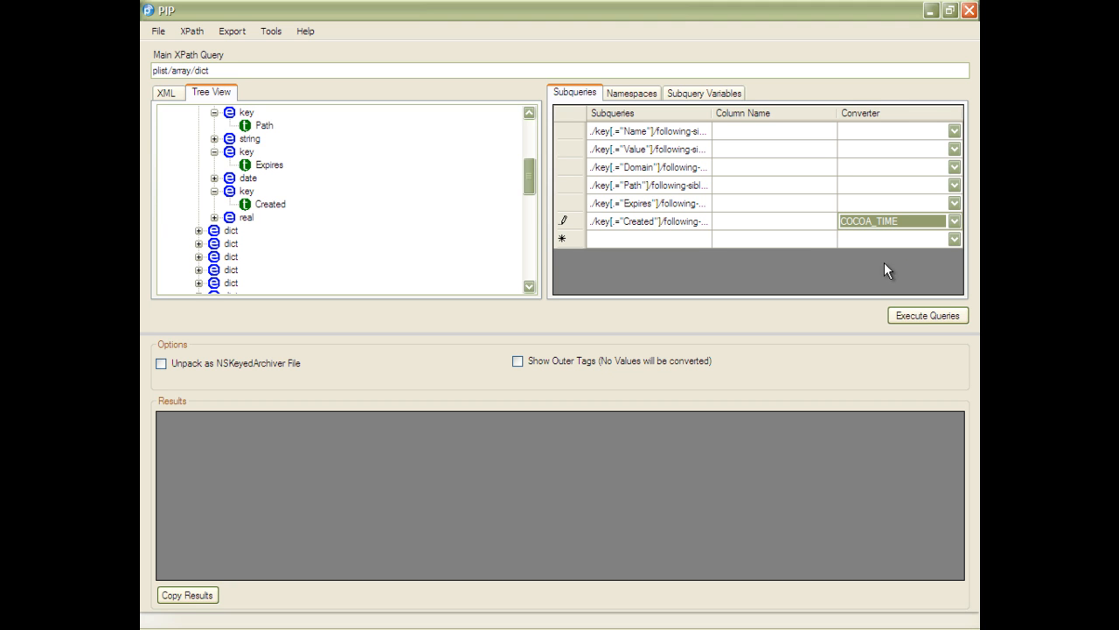
pyautogui.click(952, 204)
pyautogui.click(953, 203)
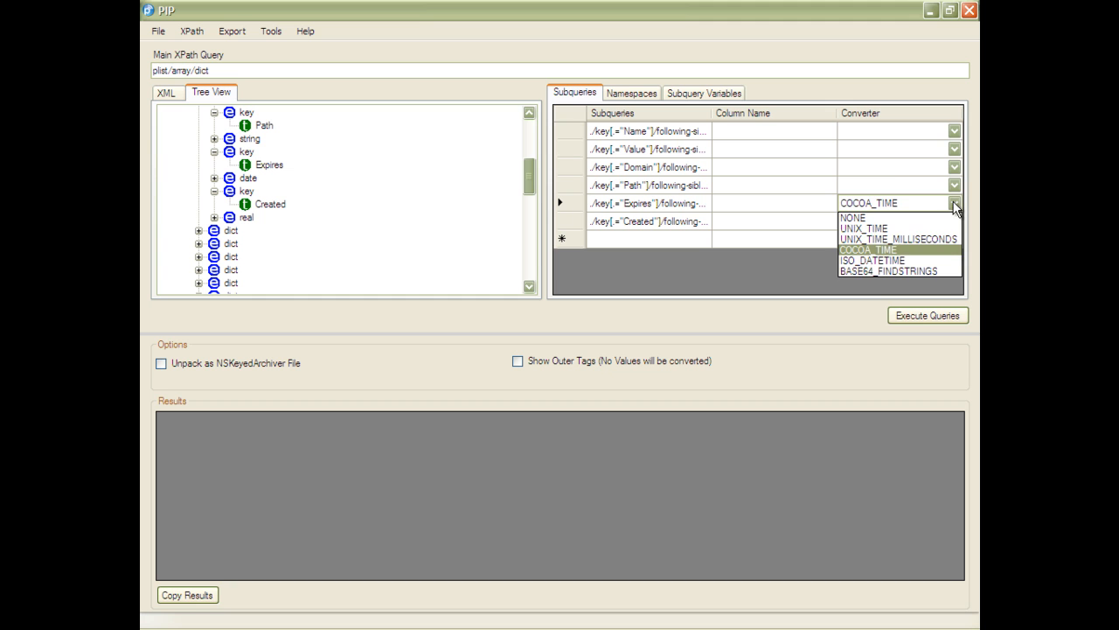
pyautogui.click(915, 256)
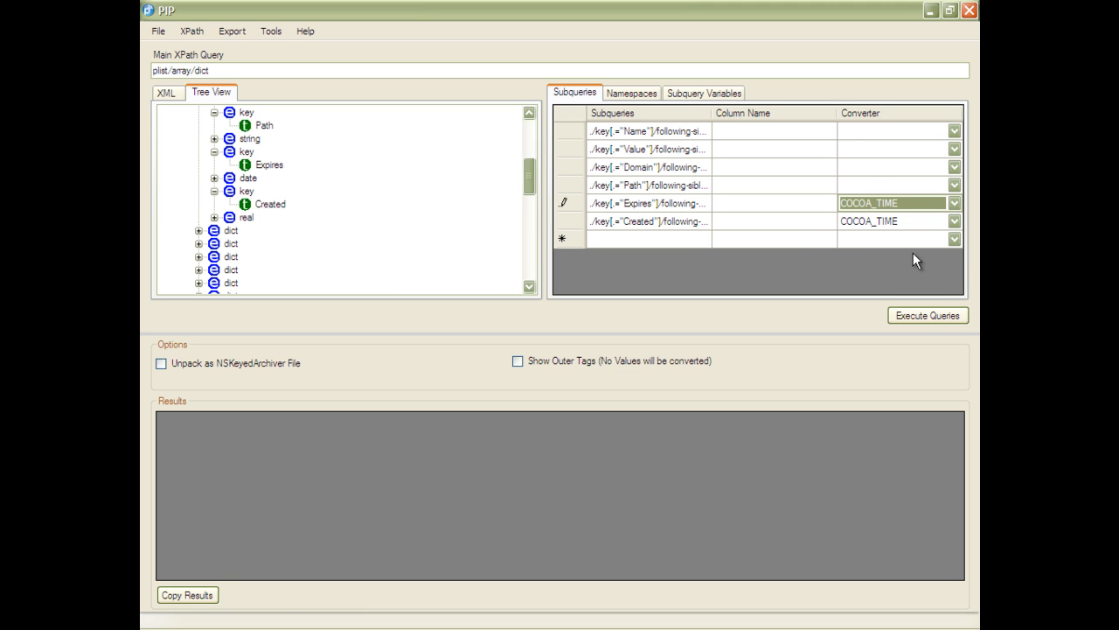
# - Execute the queries and scroll across the result columns
pyautogui.click(943, 317)
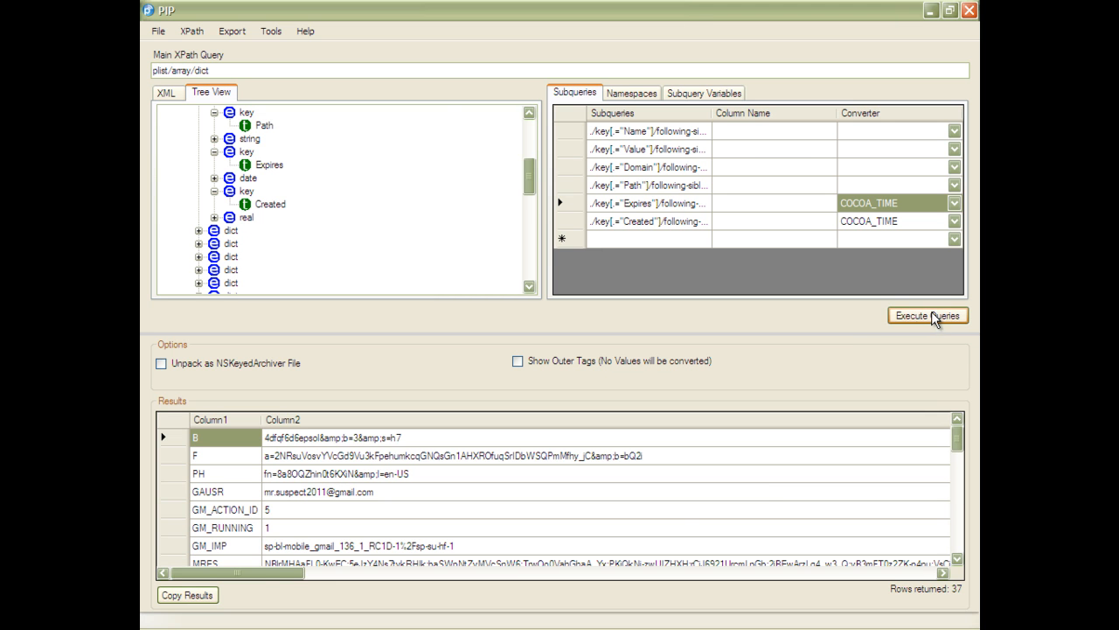
pyautogui.moveTo(211, 571); pyautogui.dragTo(875, 517)
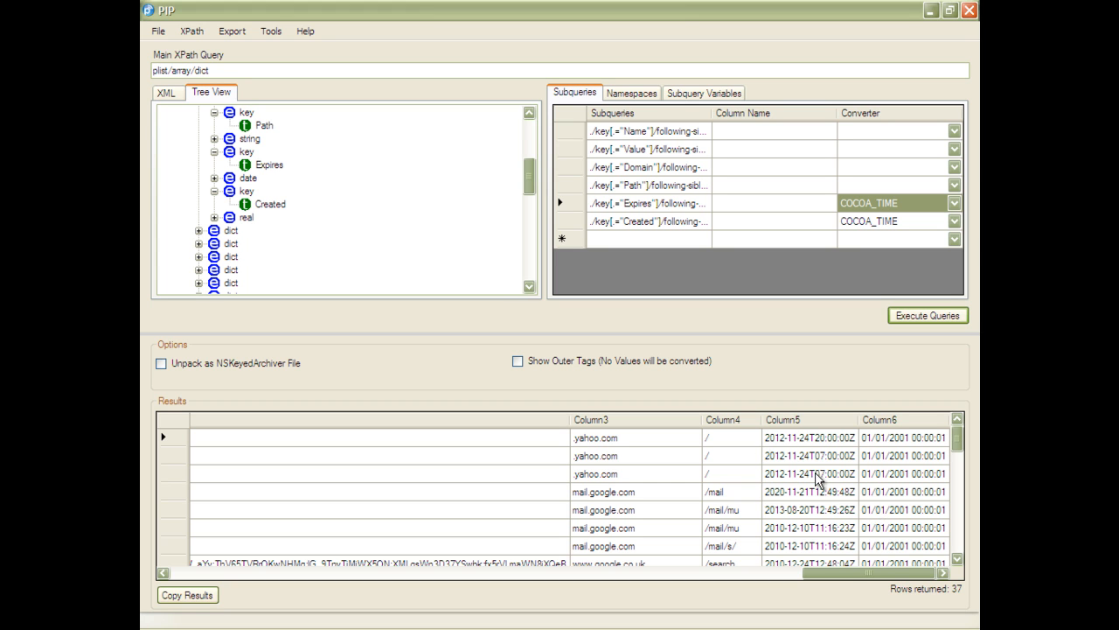
# - Open Batch Process and add a job using library XPath Safari History: History.plist on Extraction 1's Safari History.plist file
pyautogui.click(276, 33)
pyautogui.click(280, 46)
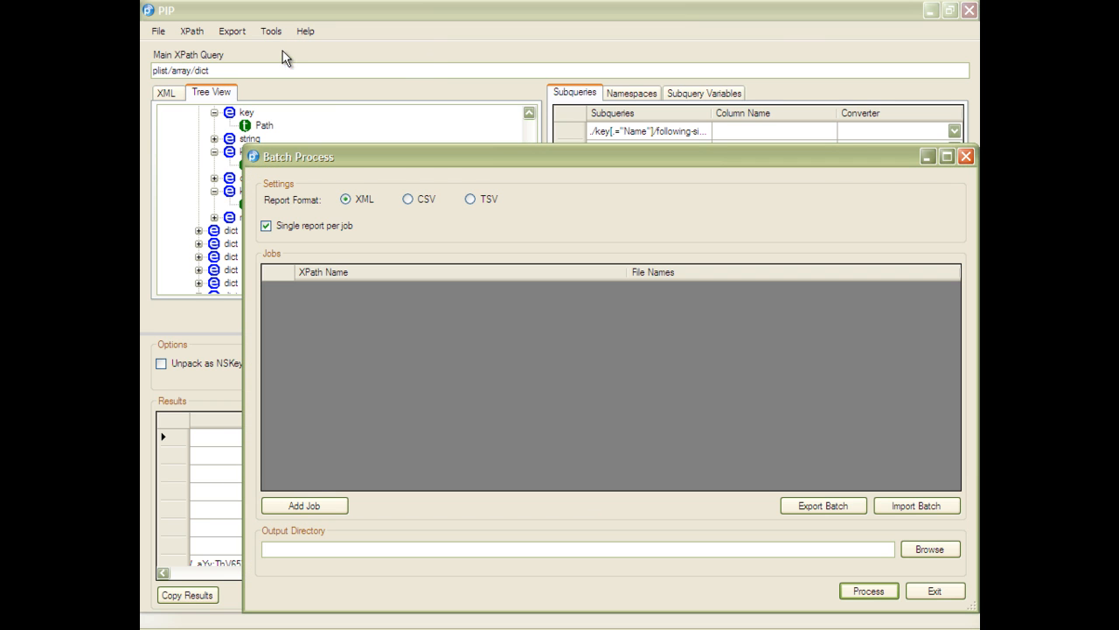
pyautogui.click(944, 159)
pyautogui.press('Tab')
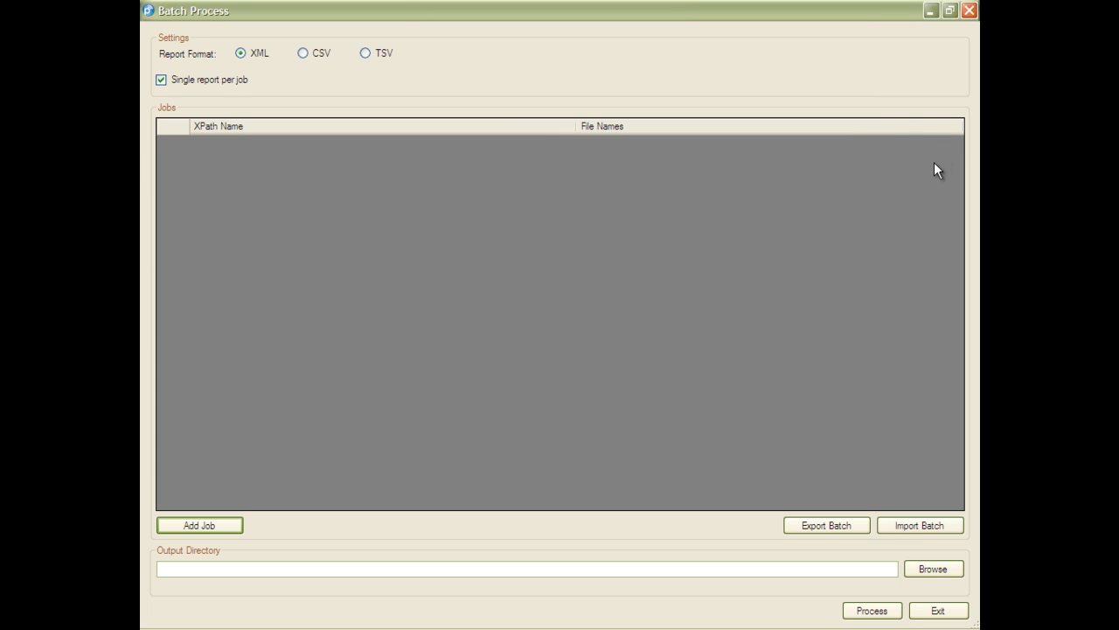
pyautogui.click(213, 524)
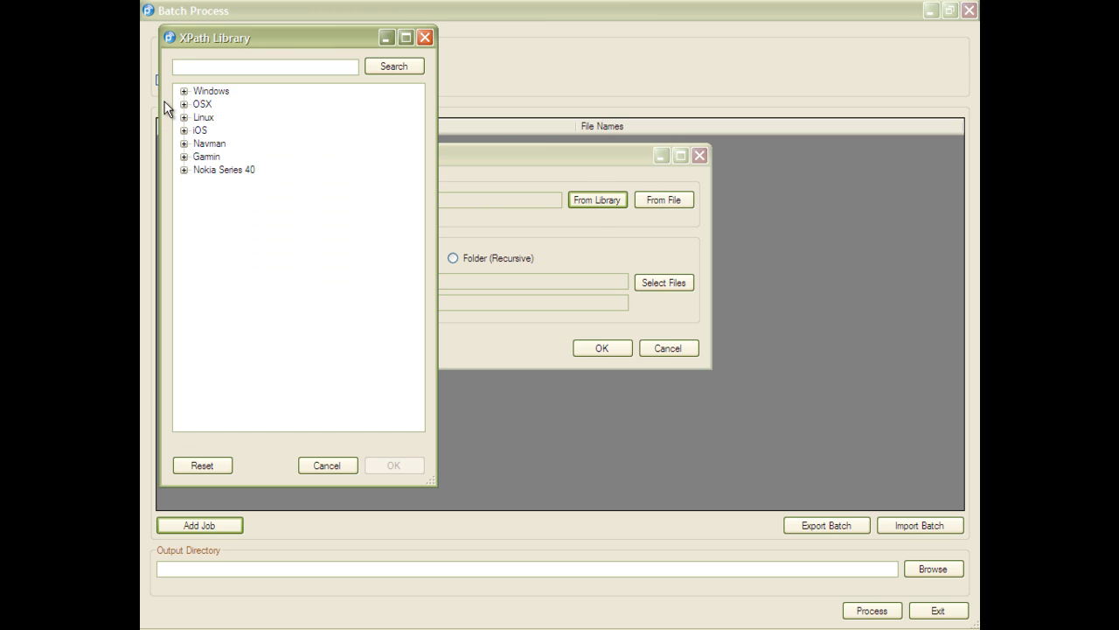
pyautogui.click(184, 131)
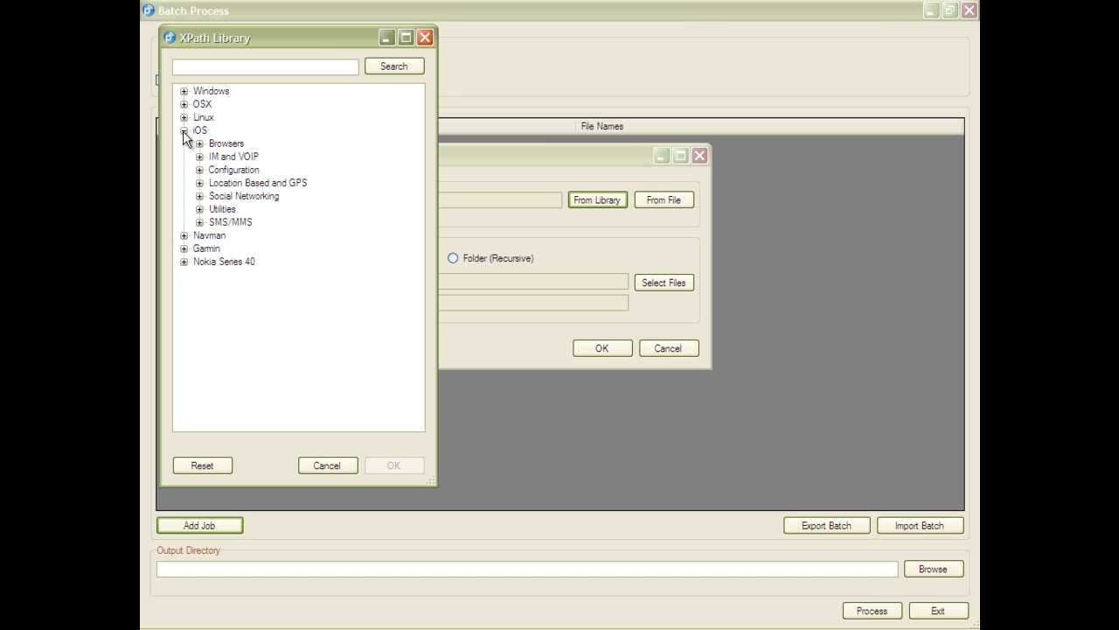
pyautogui.click(199, 143)
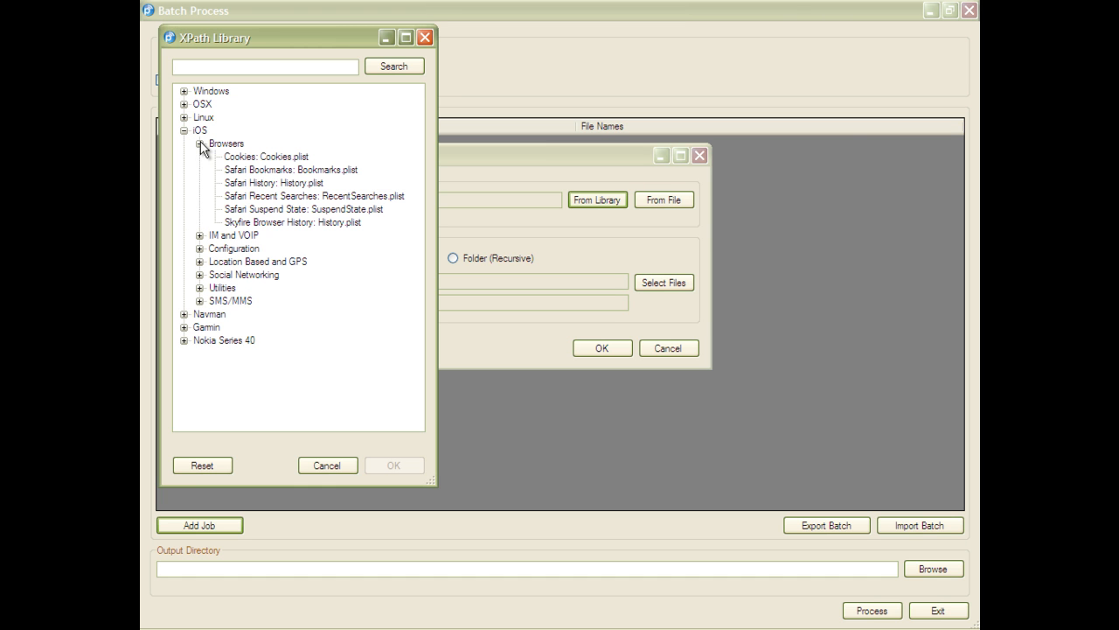
pyautogui.doubleClick(261, 183)
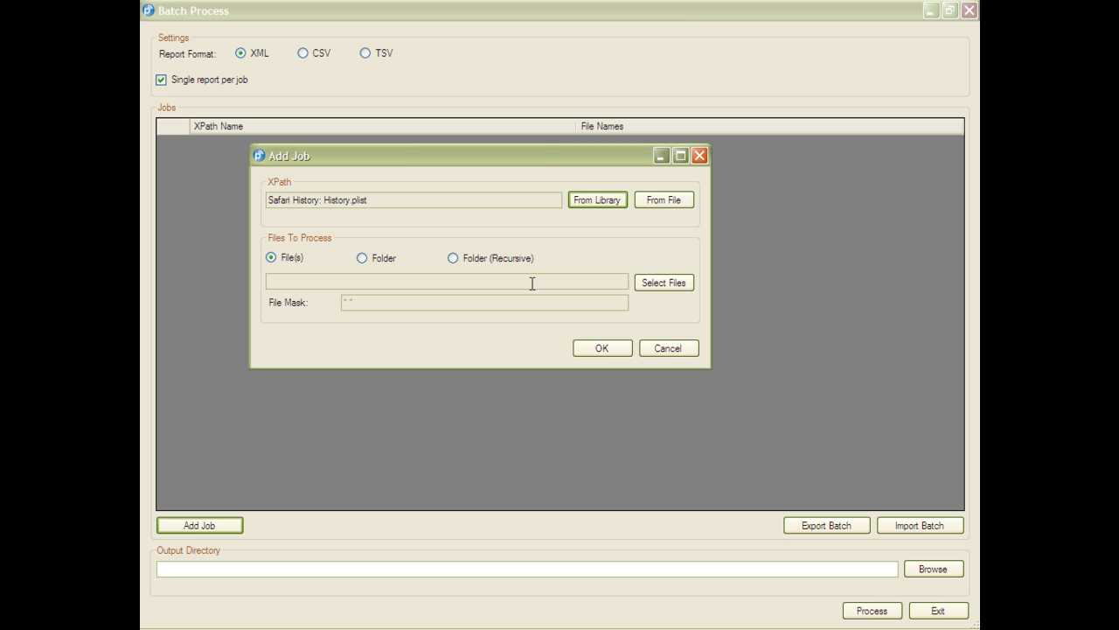
pyautogui.click(647, 283)
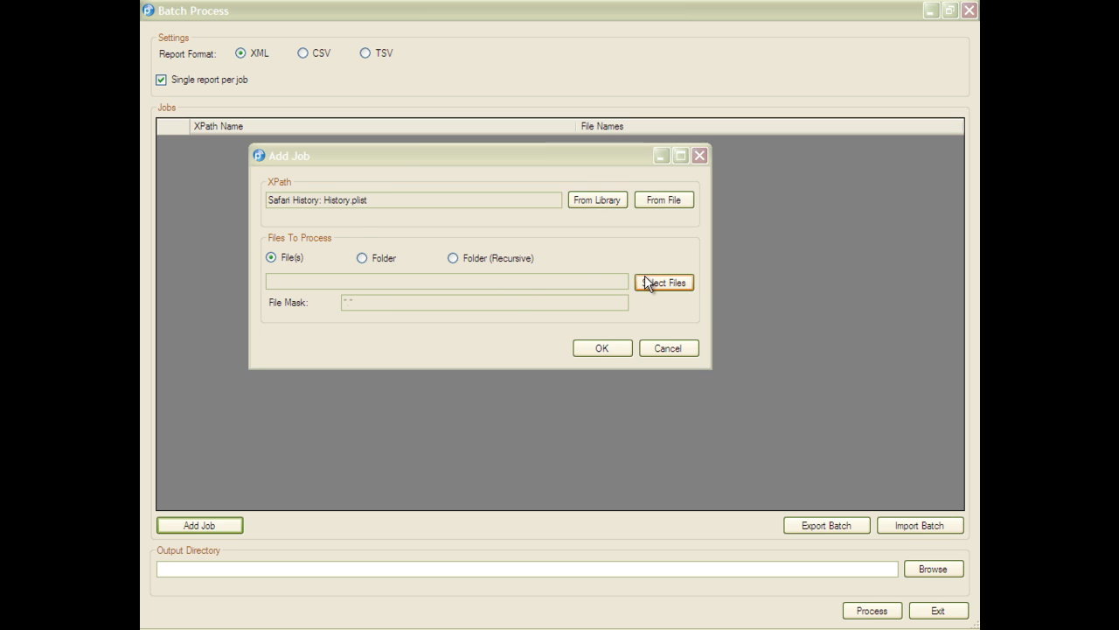
pyautogui.doubleClick(434, 173)
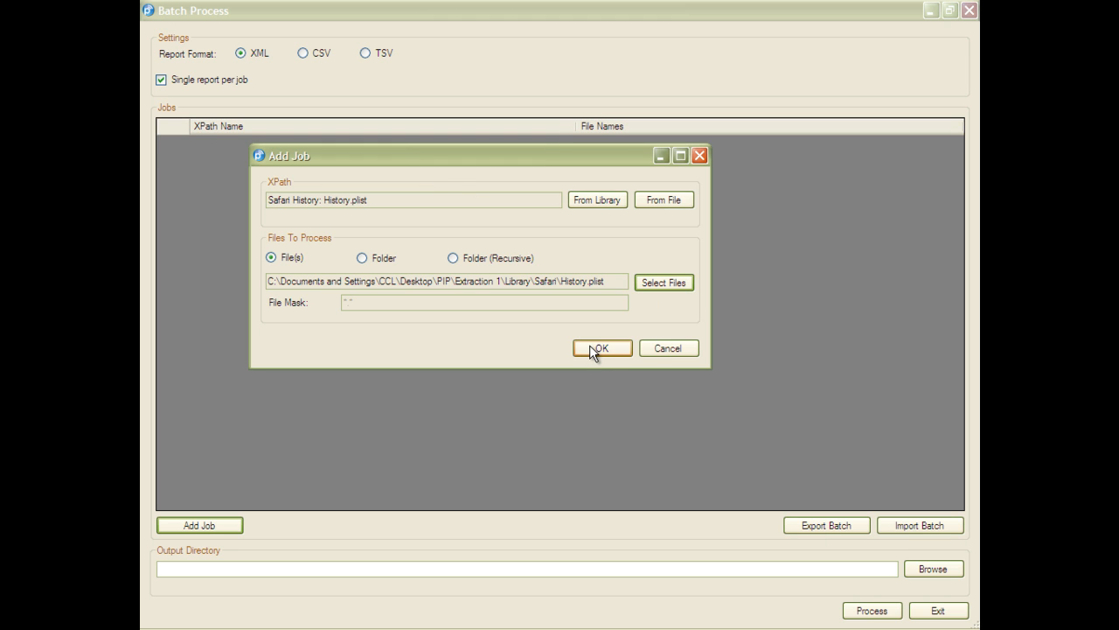
pyautogui.click(591, 348)
# - Add a second job using library XPath Safari Suspend State: SuspendState.plist on the Safari SuspendState.plist file
pyautogui.click(208, 535)
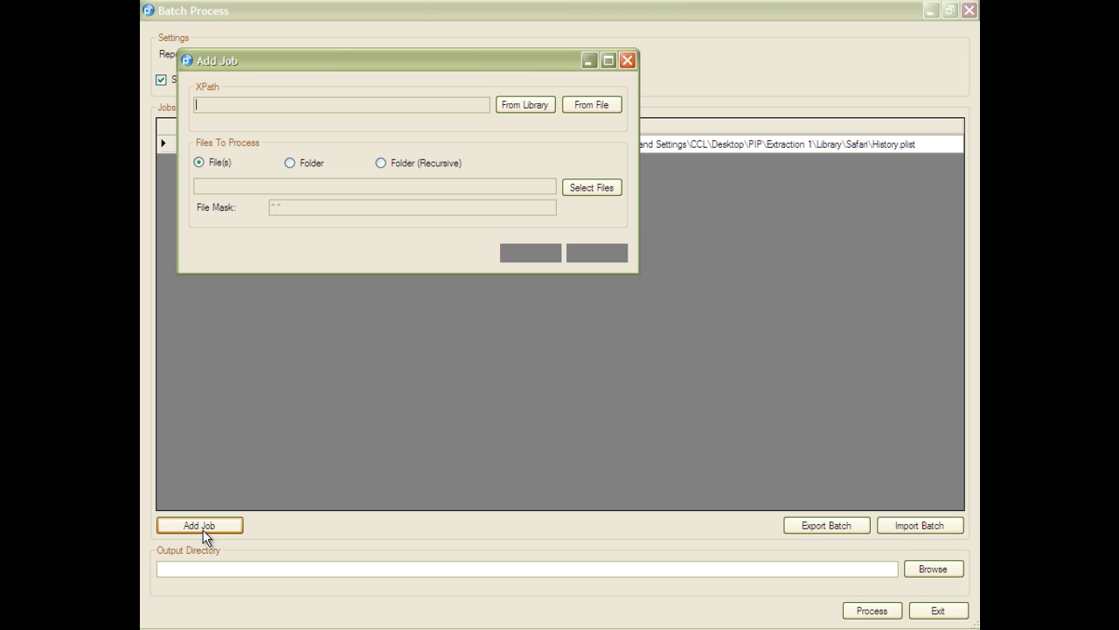
pyautogui.click(512, 110)
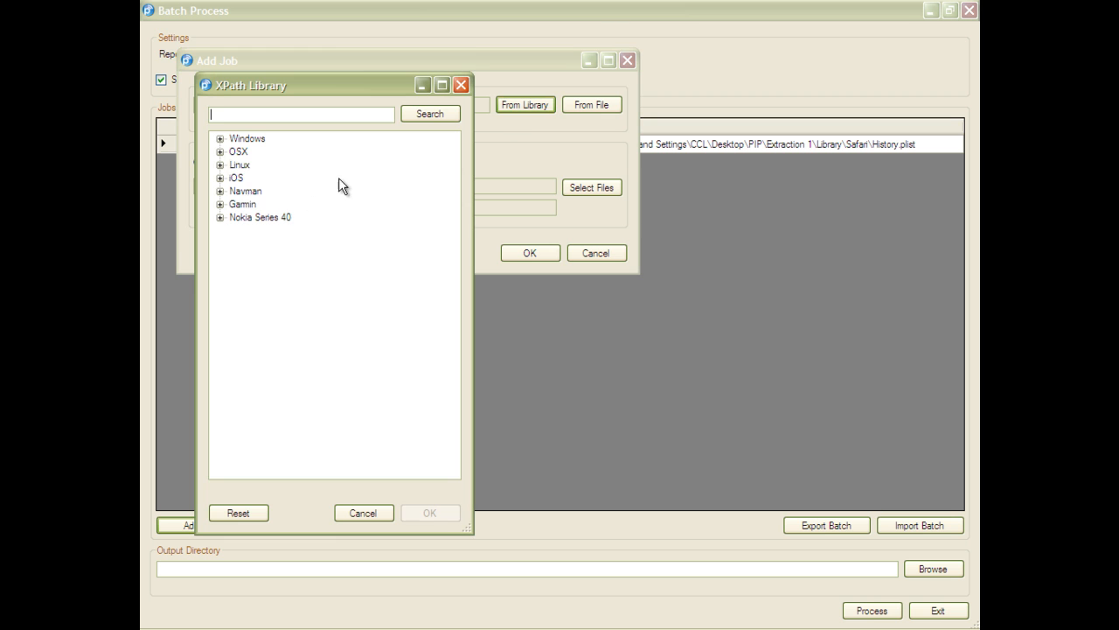
pyautogui.click(220, 178)
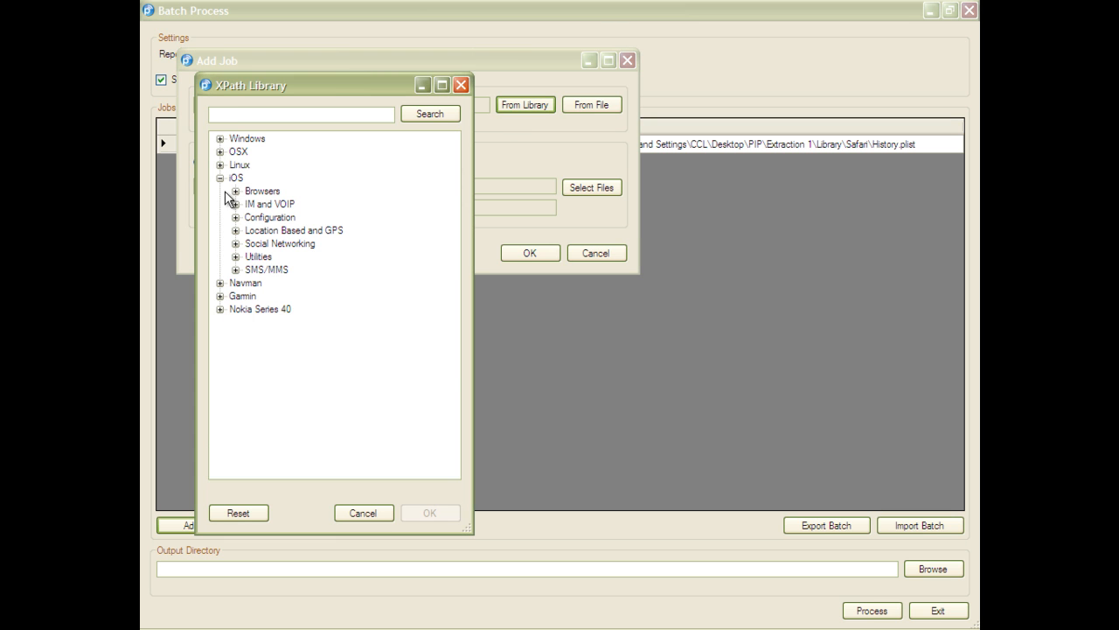
pyautogui.click(235, 190)
pyautogui.doubleClick(297, 257)
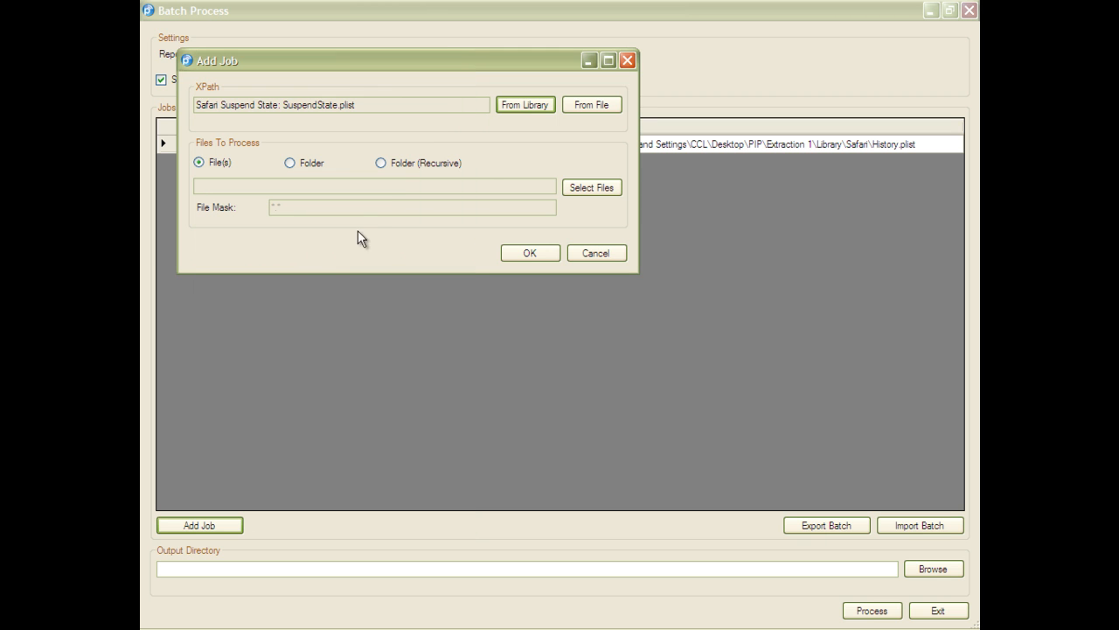
pyautogui.click(567, 187)
pyautogui.doubleClick(446, 200)
pyautogui.click(532, 254)
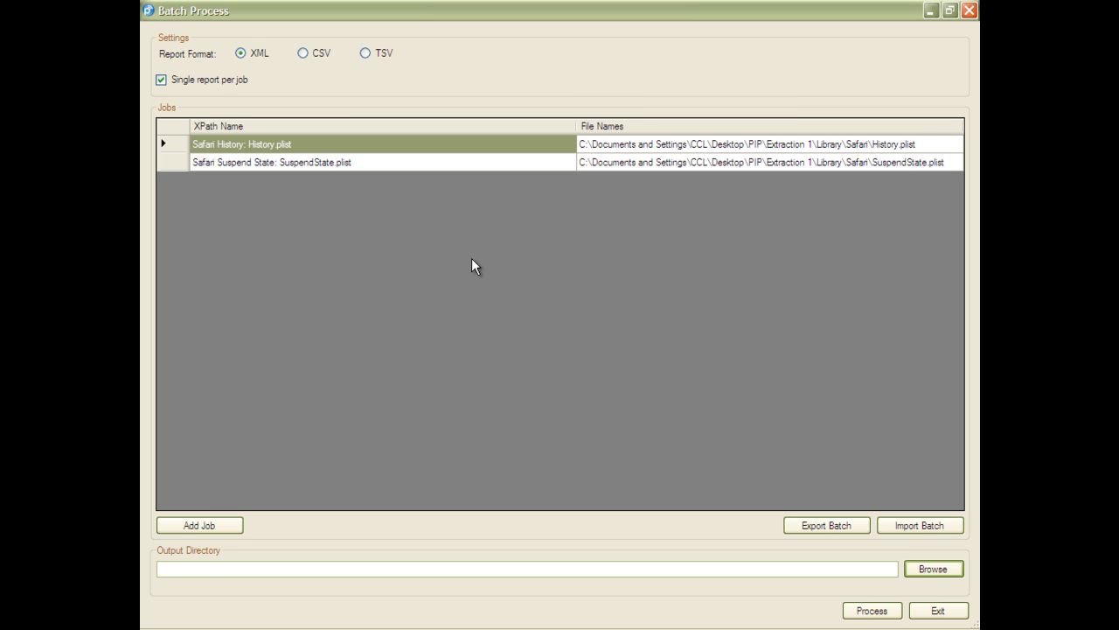
# - Set the batch output directory to the PIP folder on the Desktop
pyautogui.click(921, 570)
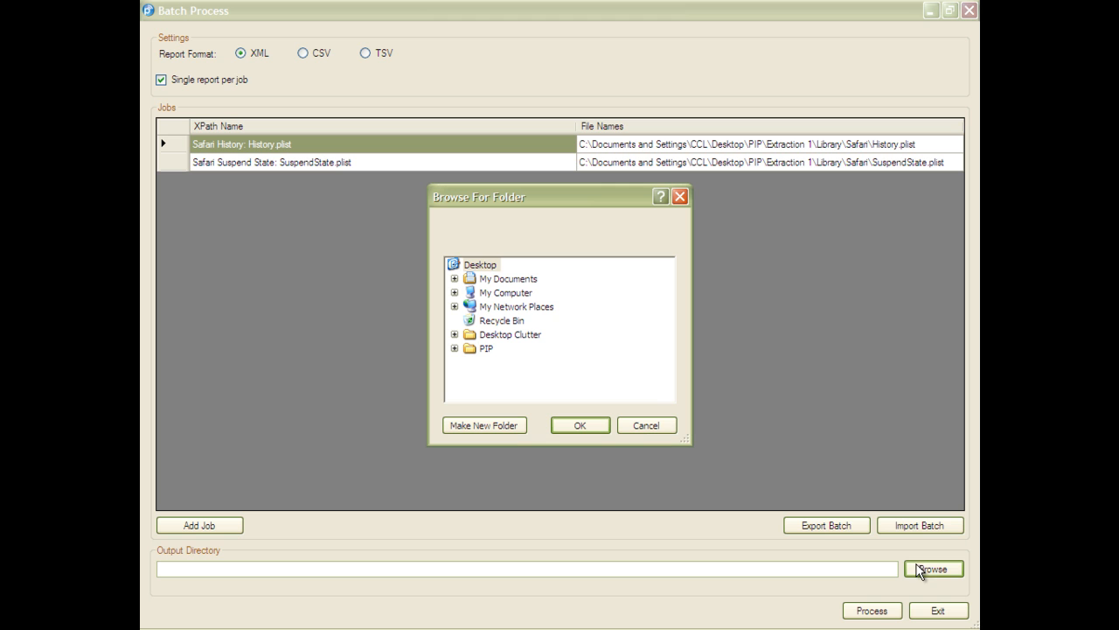
pyautogui.doubleClick(485, 349)
pyautogui.click(588, 420)
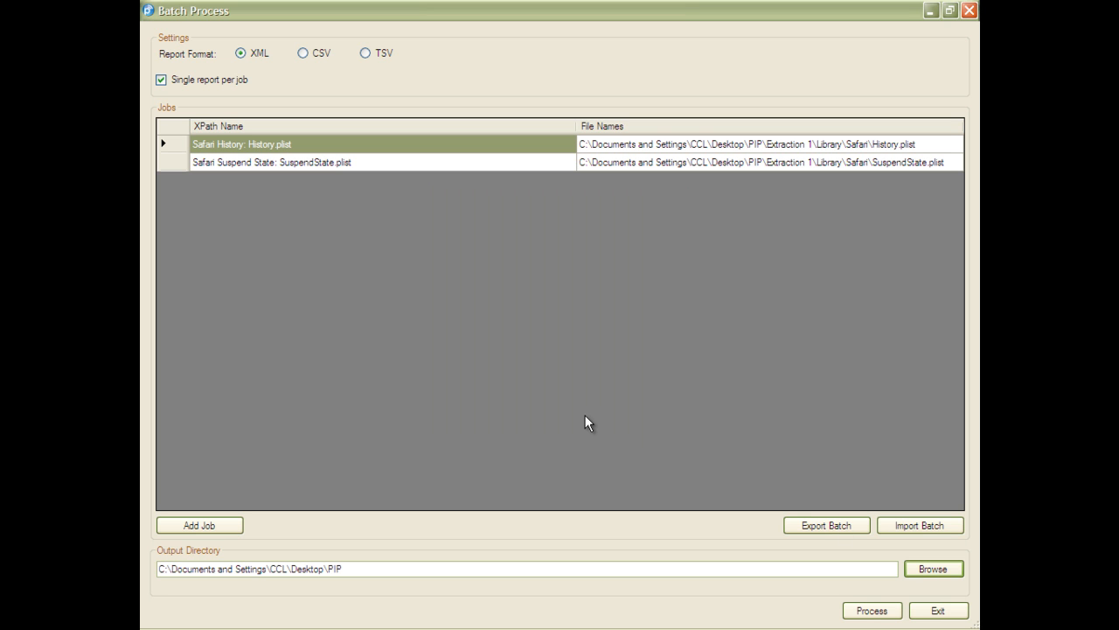
# - Process the batch jobs and close the completion dialogs
pyautogui.click(857, 609)
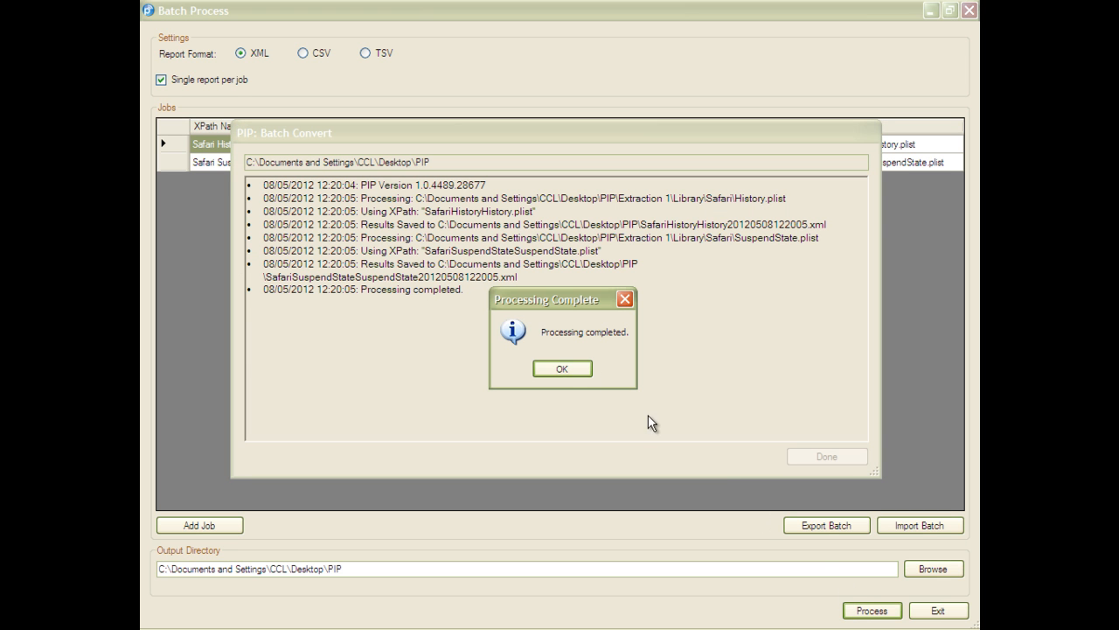
pyautogui.click(561, 367)
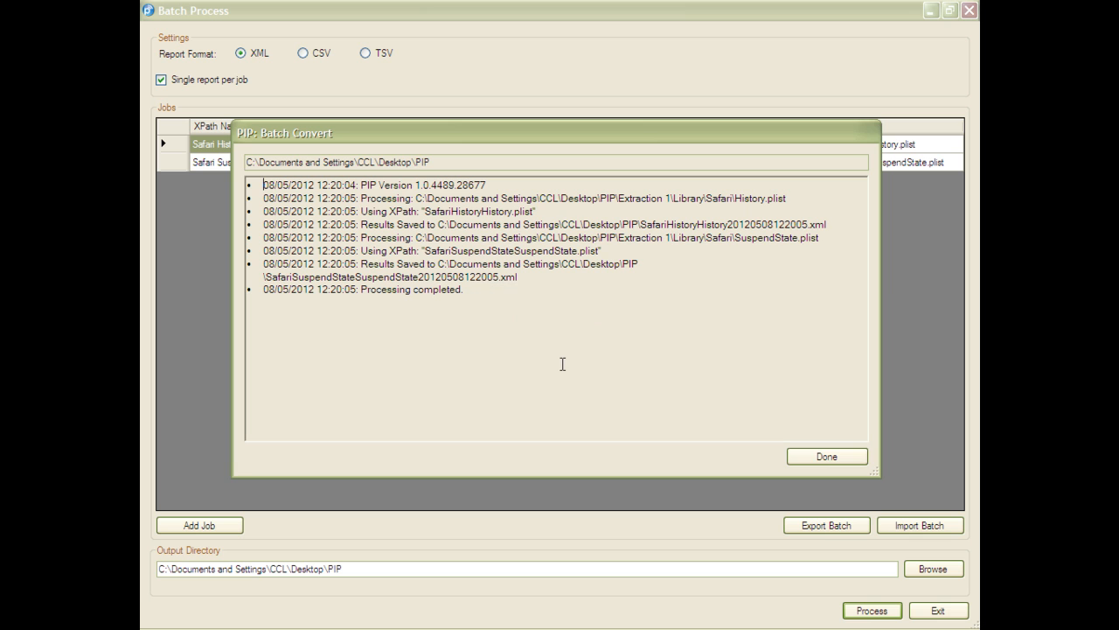
pyautogui.click(809, 456)
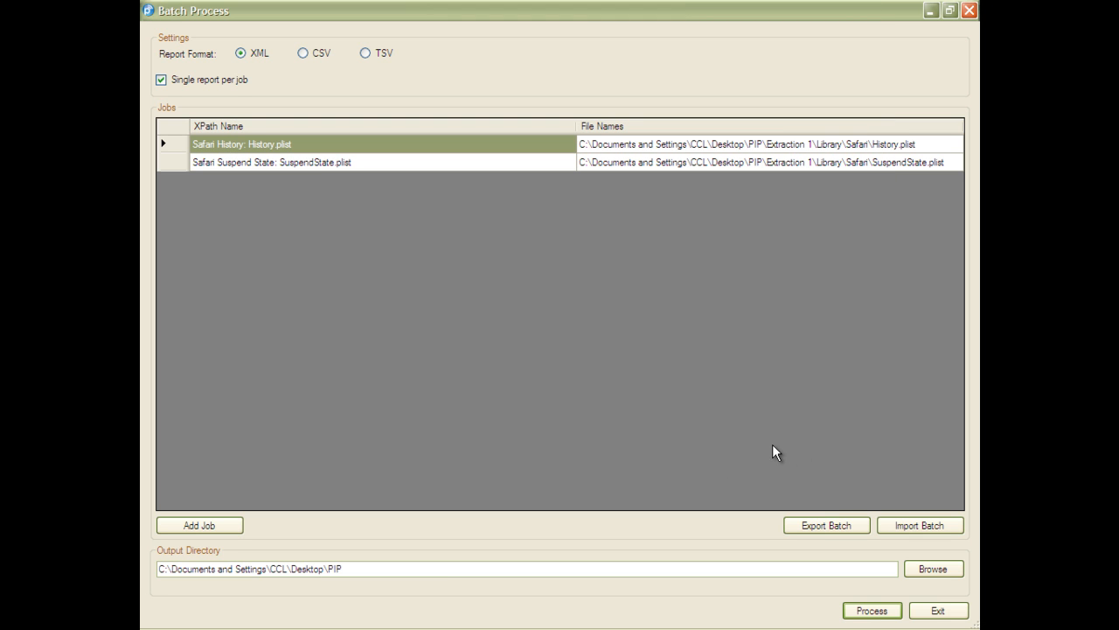
# - Open Export Batch and enter the comment Processes Safari Folder
pyautogui.click(822, 525)
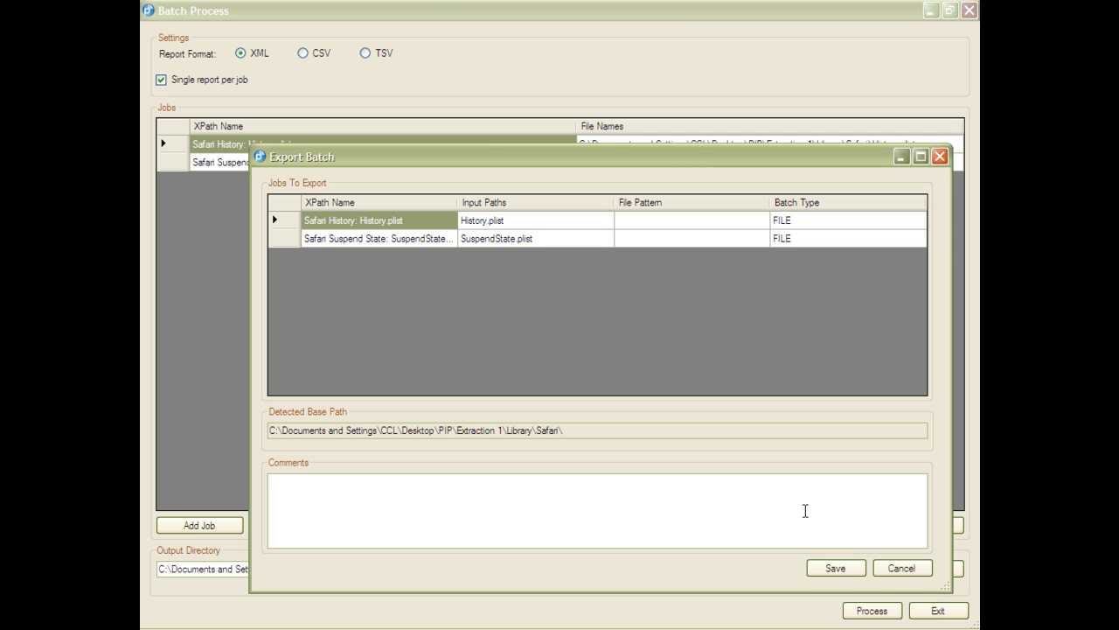
pyautogui.click(806, 525)
pyautogui.write('Processes Safari Folder')
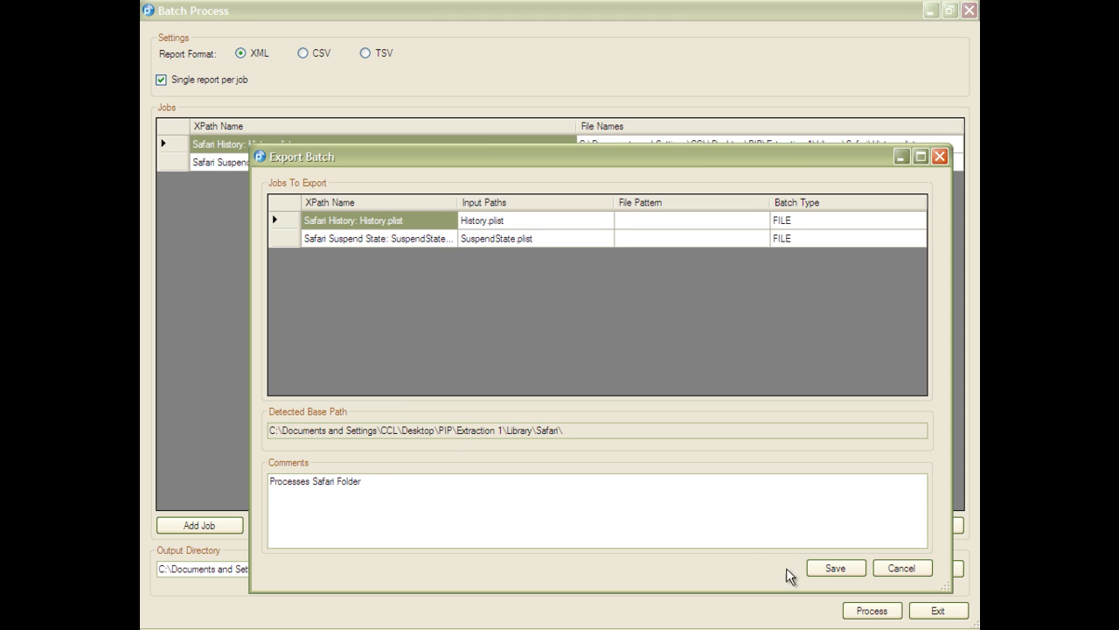
# - Save the exported batch as safari in the Desktop's PIP folder
pyautogui.click(814, 570)
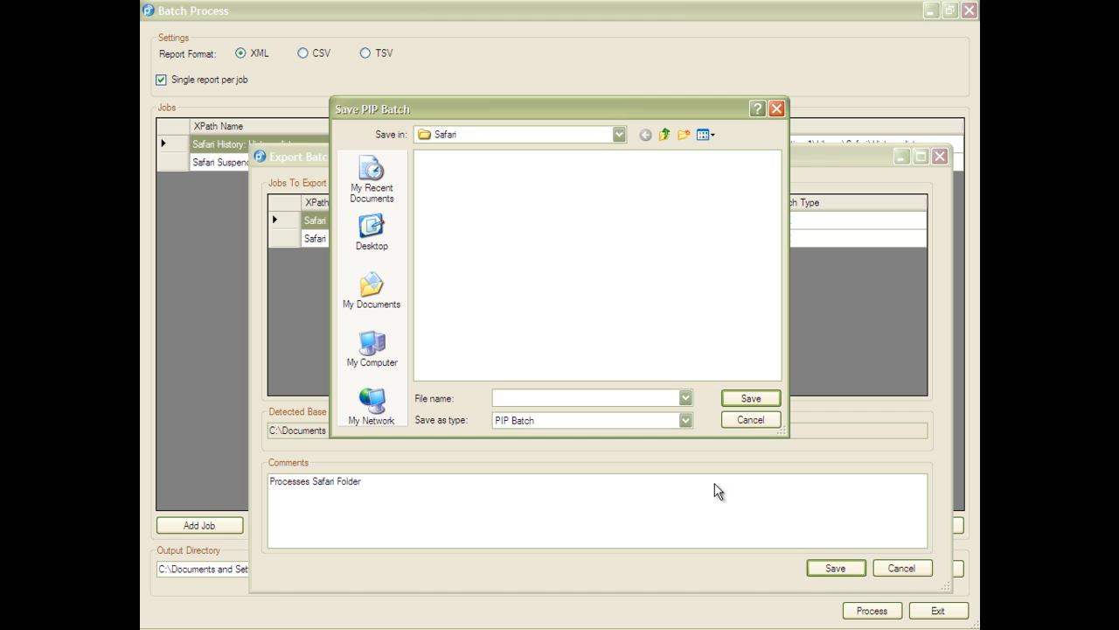
pyautogui.click(372, 230)
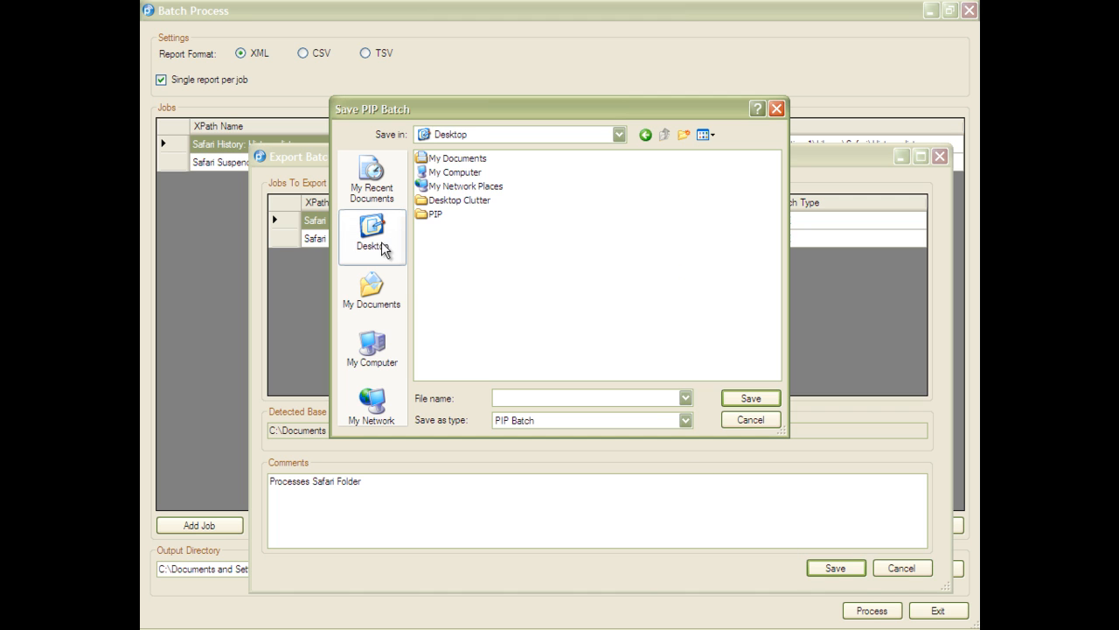
pyautogui.doubleClick(422, 219)
pyautogui.click(524, 394)
pyautogui.write('safari')
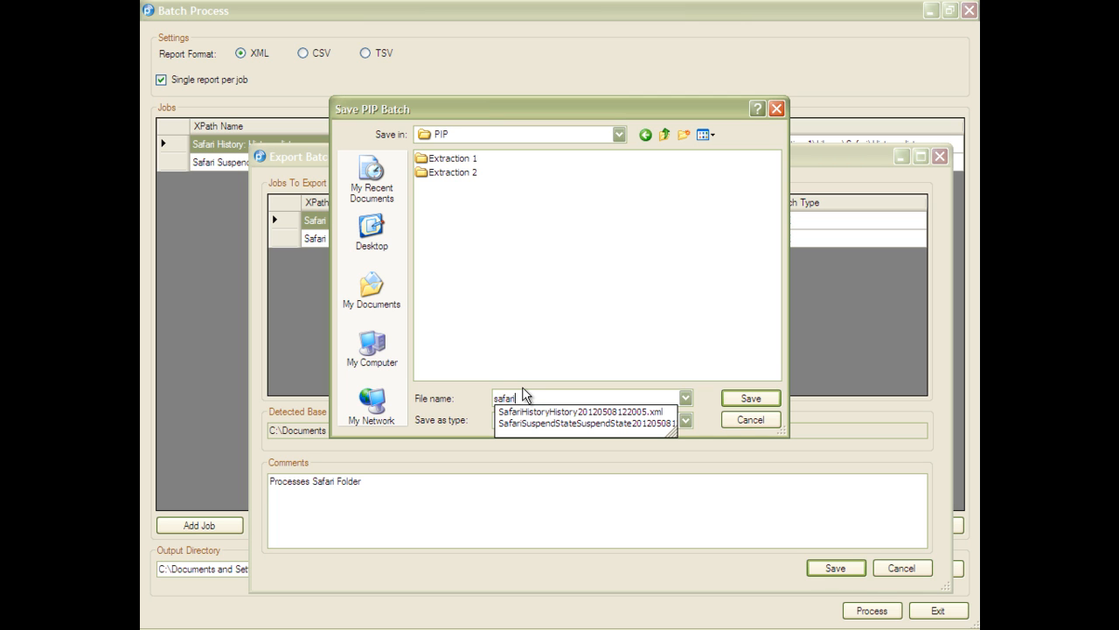
pyautogui.click(765, 398)
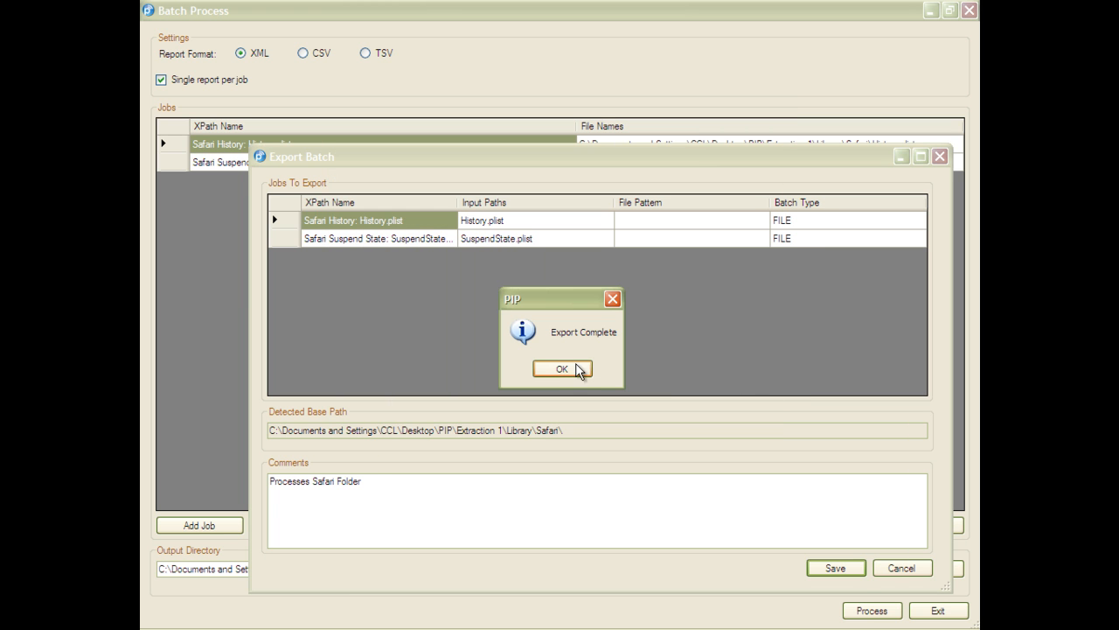
pyautogui.click(563, 368)
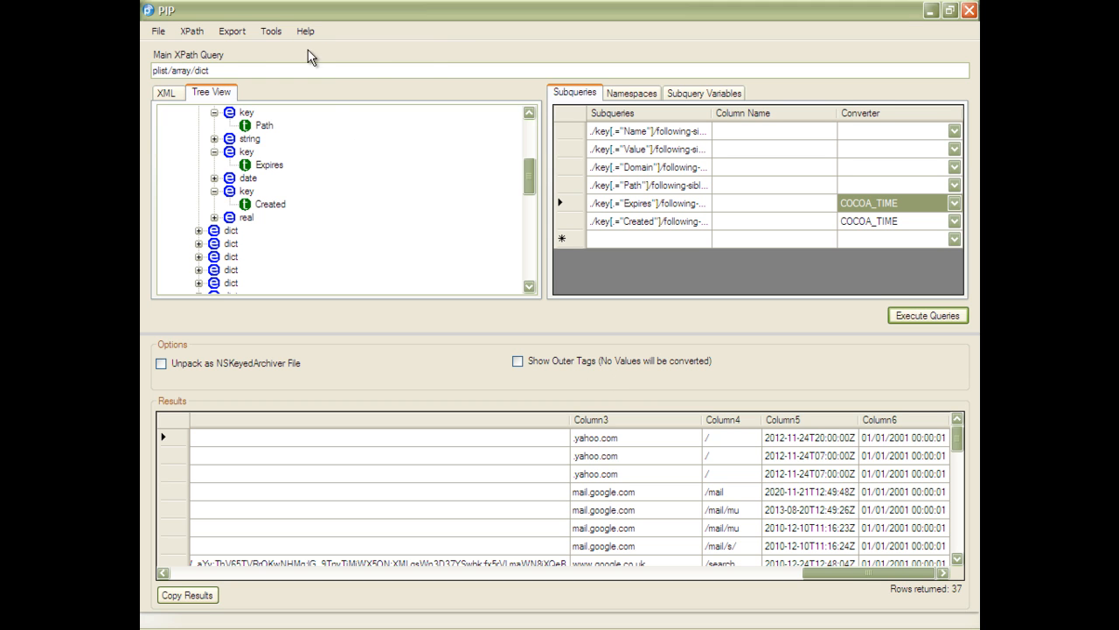
# - Reopen Batch Process, start Import Batch, and load the safari.pipbatch file from the PIP folder
pyautogui.click(277, 33)
pyautogui.click(286, 51)
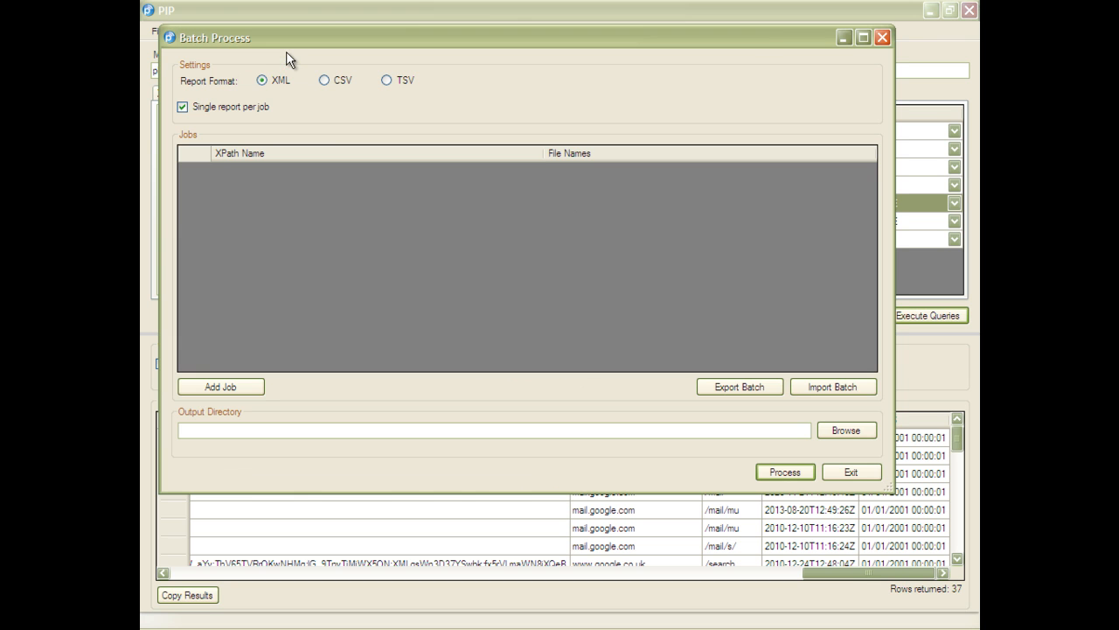
pyautogui.click(832, 389)
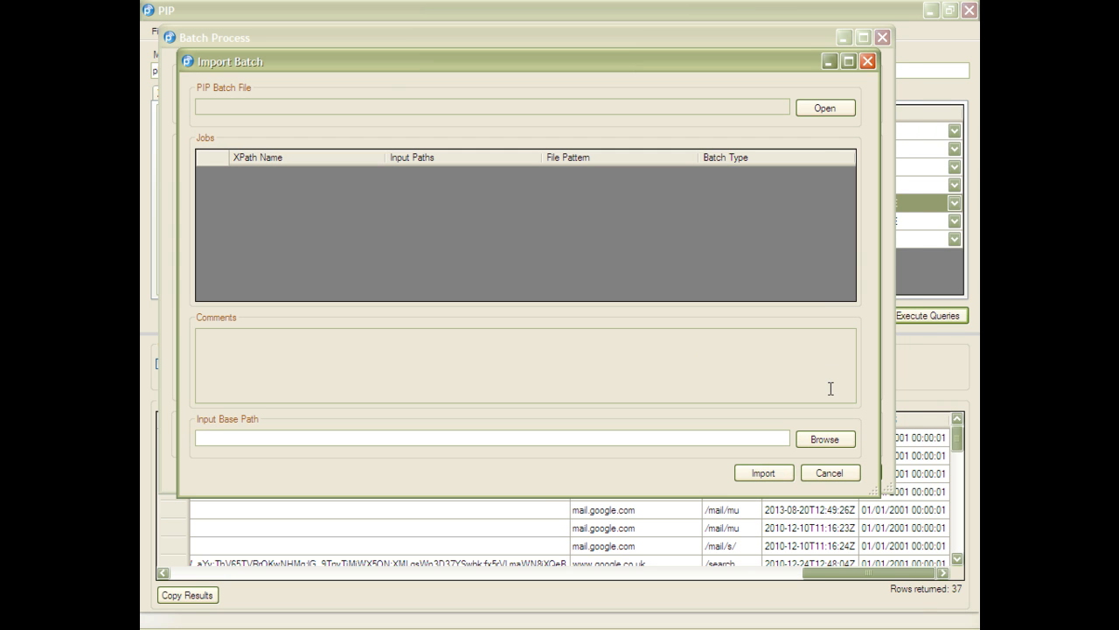
pyautogui.click(814, 109)
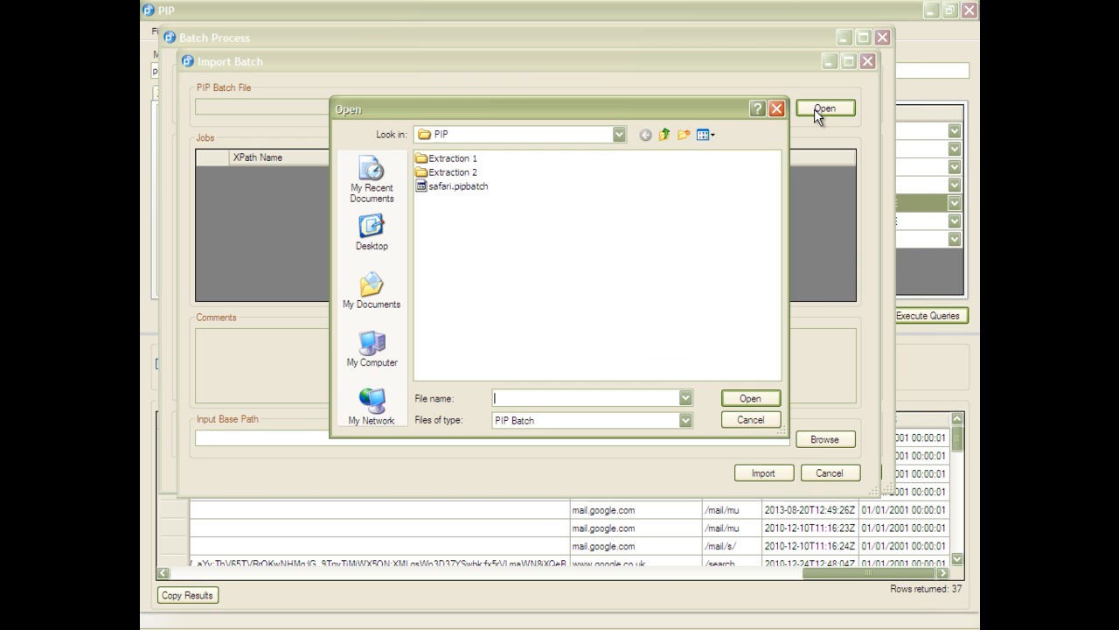
pyautogui.click(482, 187)
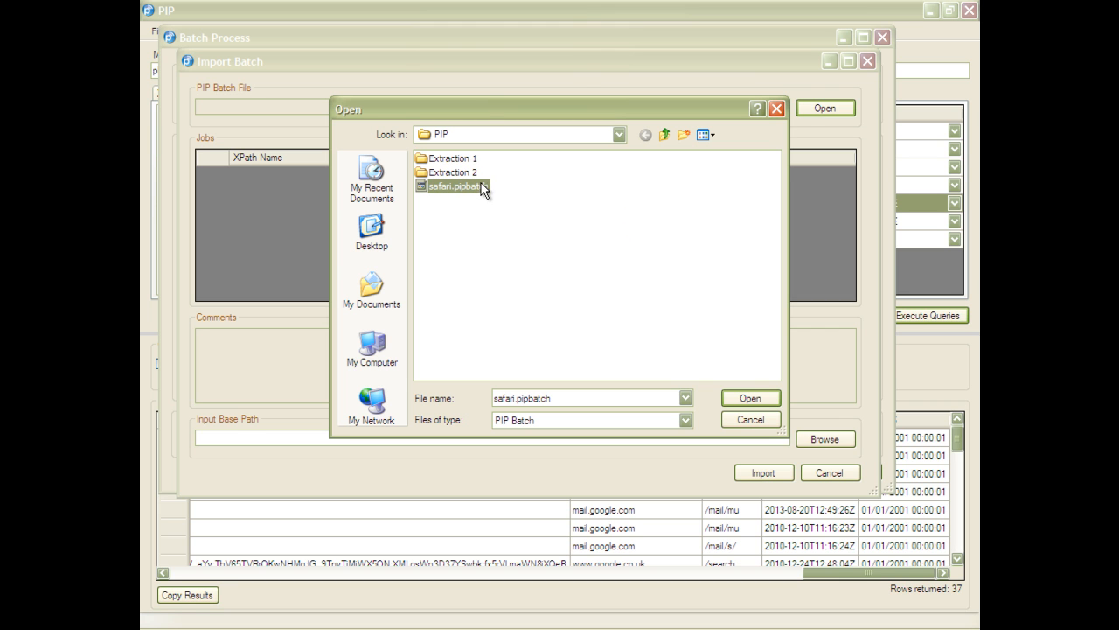
pyautogui.click(749, 399)
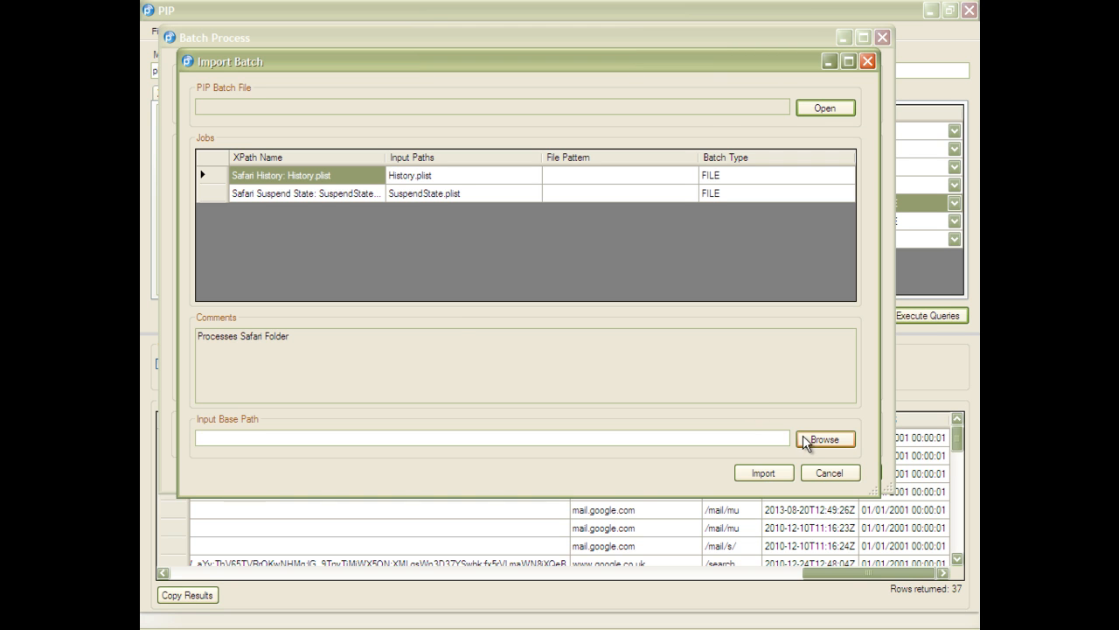
# - Set the input base path to PIP\Extraction 2\Library\Safari on the Desktop and import the batch jobs
pyautogui.click(804, 436)
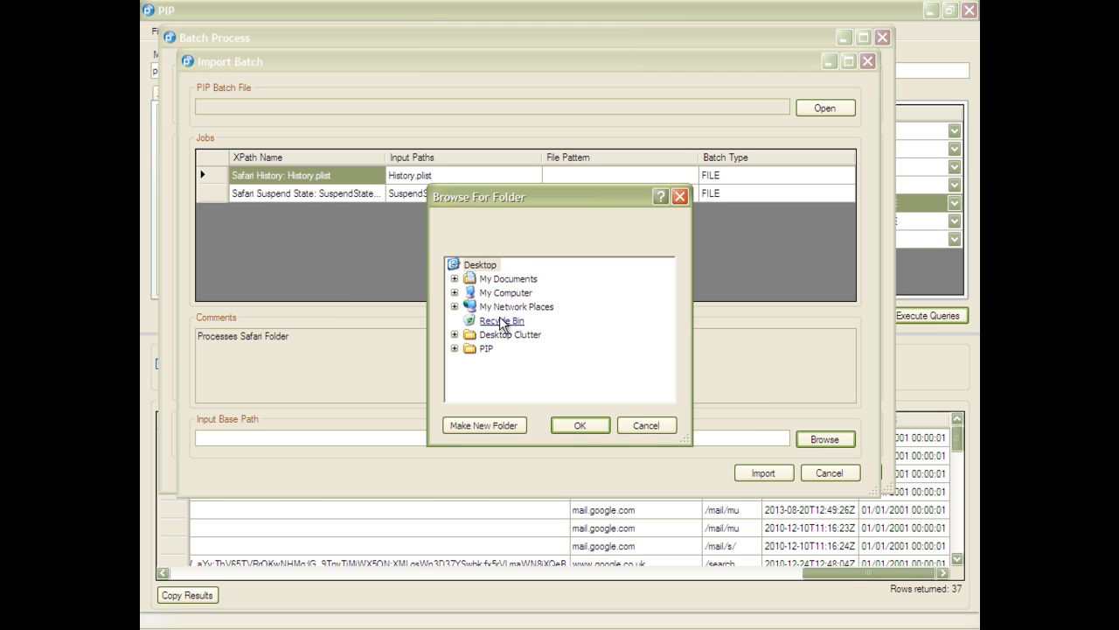
pyautogui.click(454, 348)
pyautogui.click(470, 376)
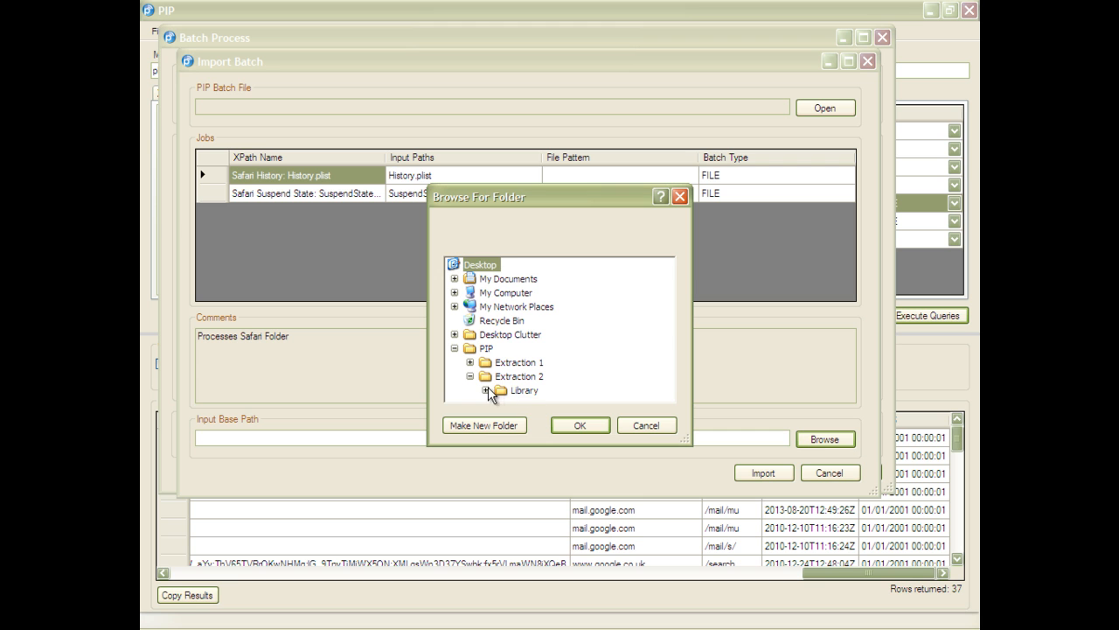
pyautogui.click(486, 390)
pyautogui.scroll(-4, 525, 367)
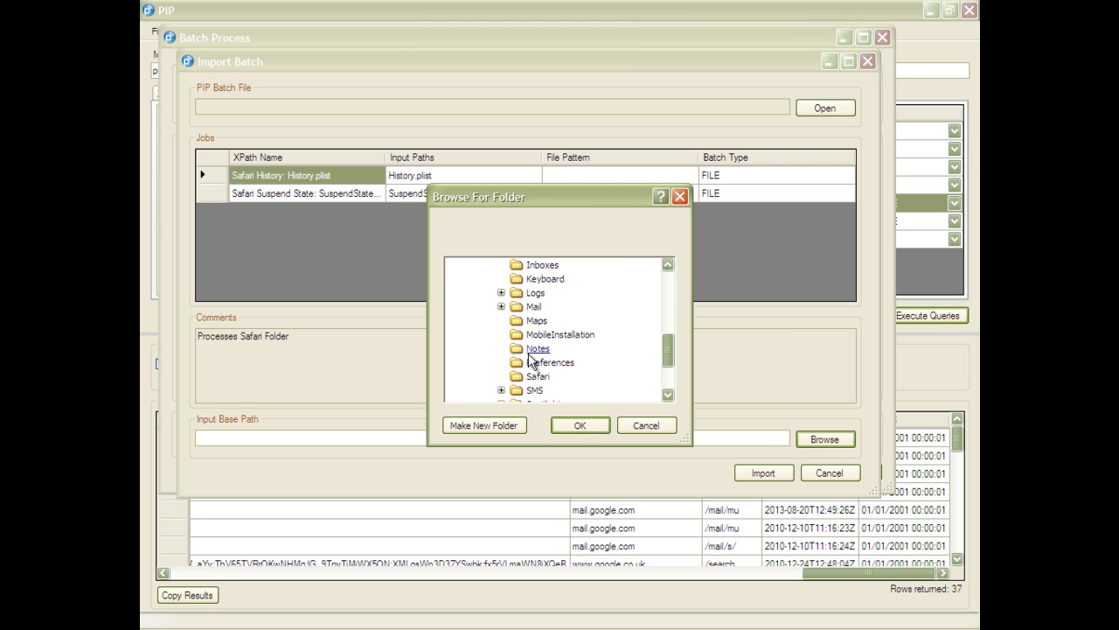
pyautogui.click(535, 336)
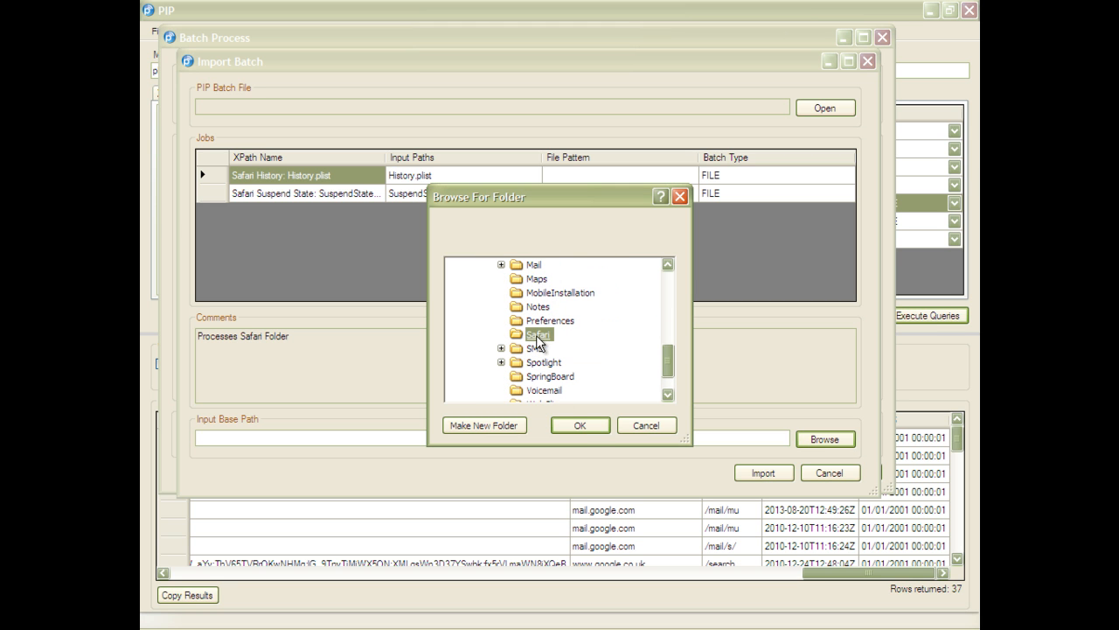
pyautogui.click(579, 425)
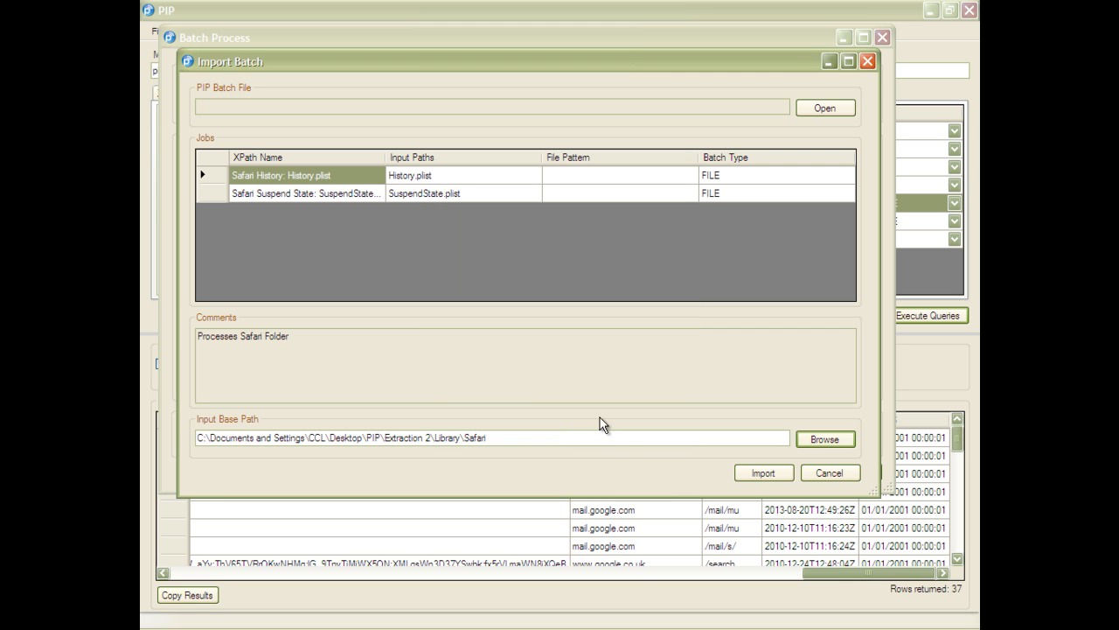
pyautogui.click(742, 469)
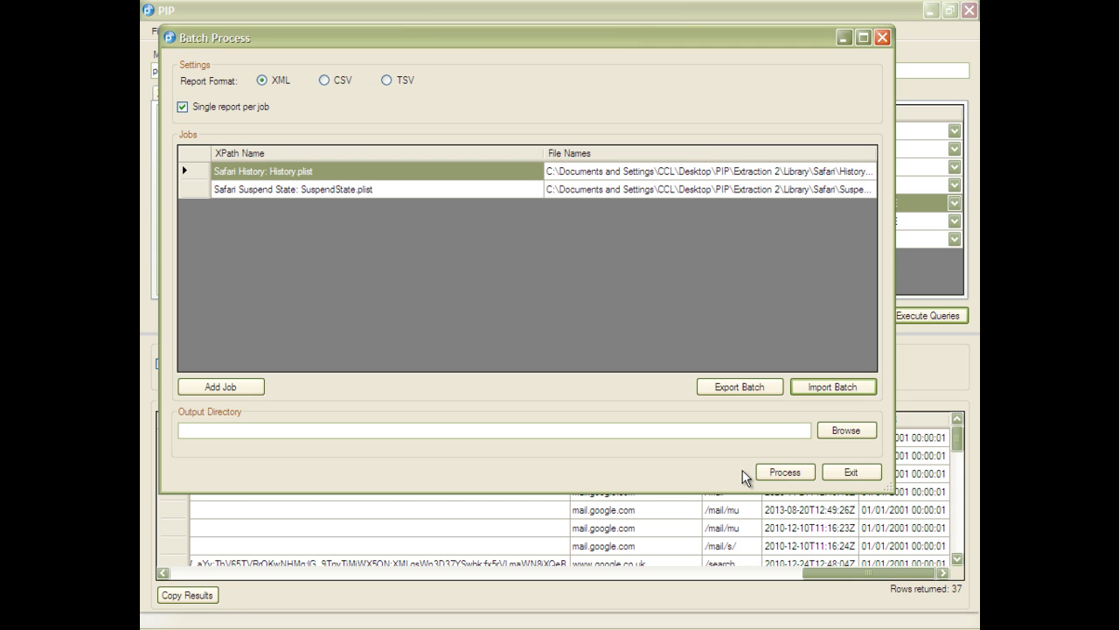